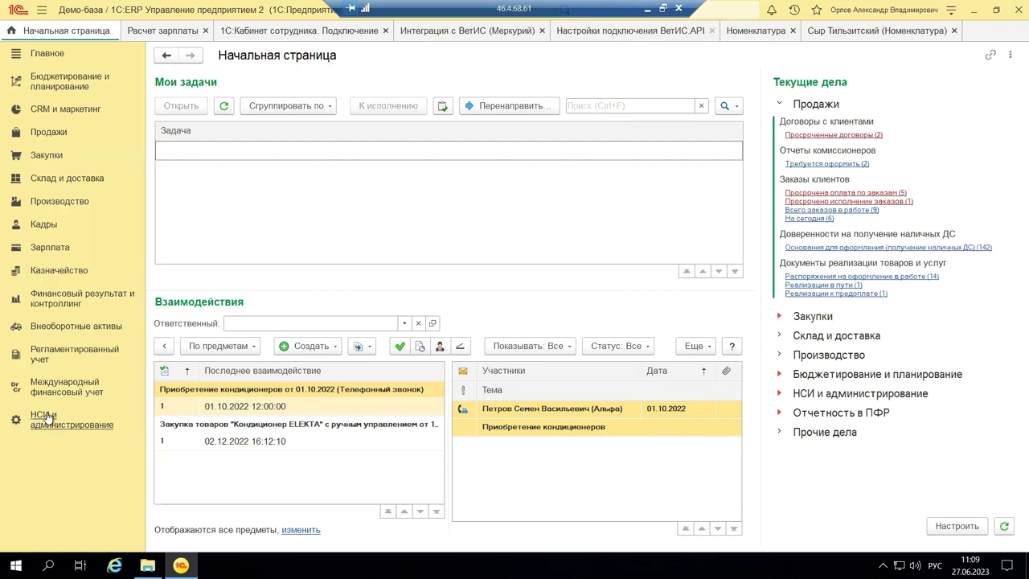
# - View the "Интеграция с ЕГАИС" settings in the "НСИ и администрирование" section and close them
pyautogui.click(55, 420)
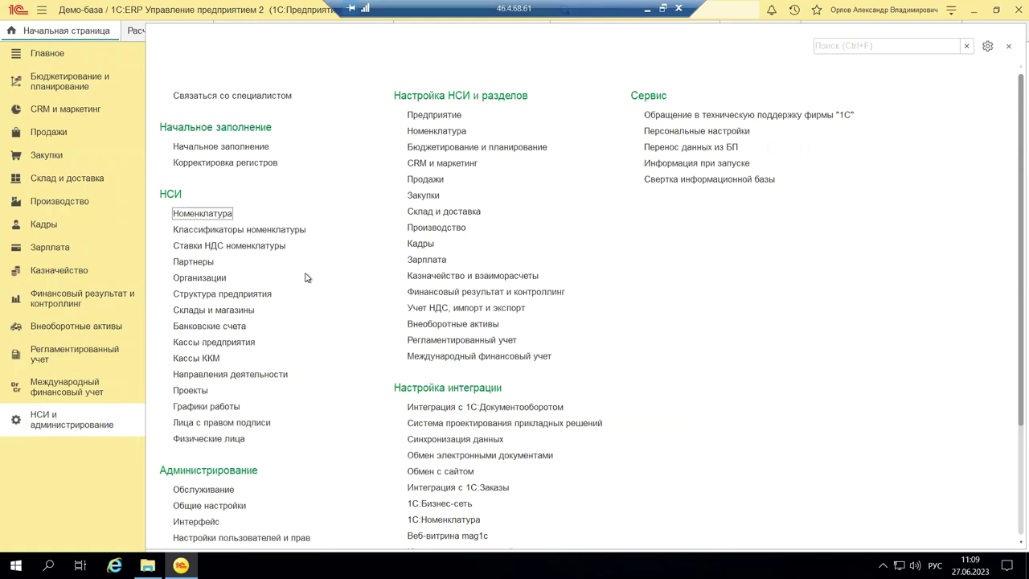
pyautogui.moveTo(162, 234)
pyautogui.scroll(-4, 229, 468)
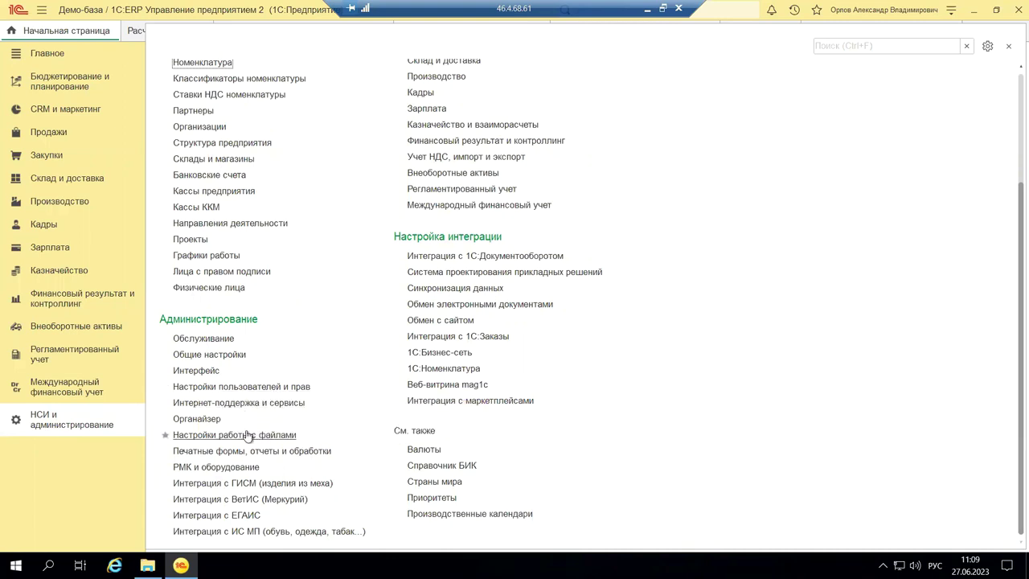
pyautogui.scroll(1, 250, 434)
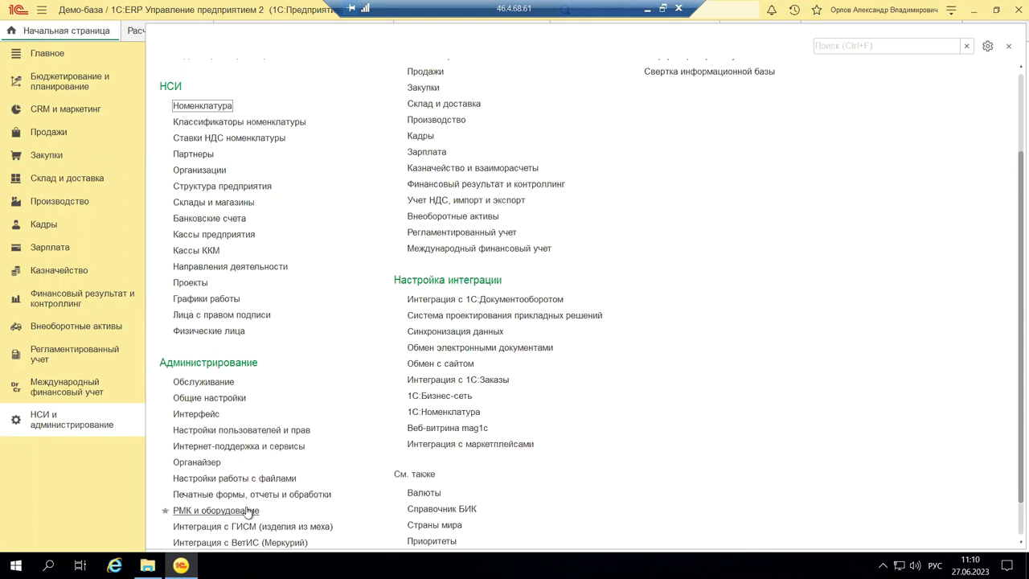
pyautogui.scroll(-1, 193, 508)
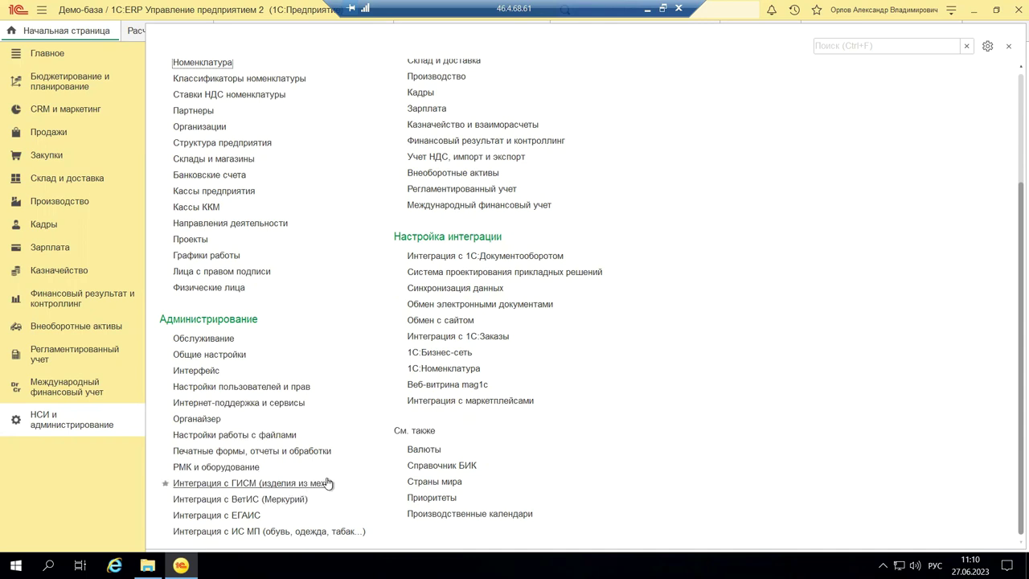
pyautogui.click(252, 514)
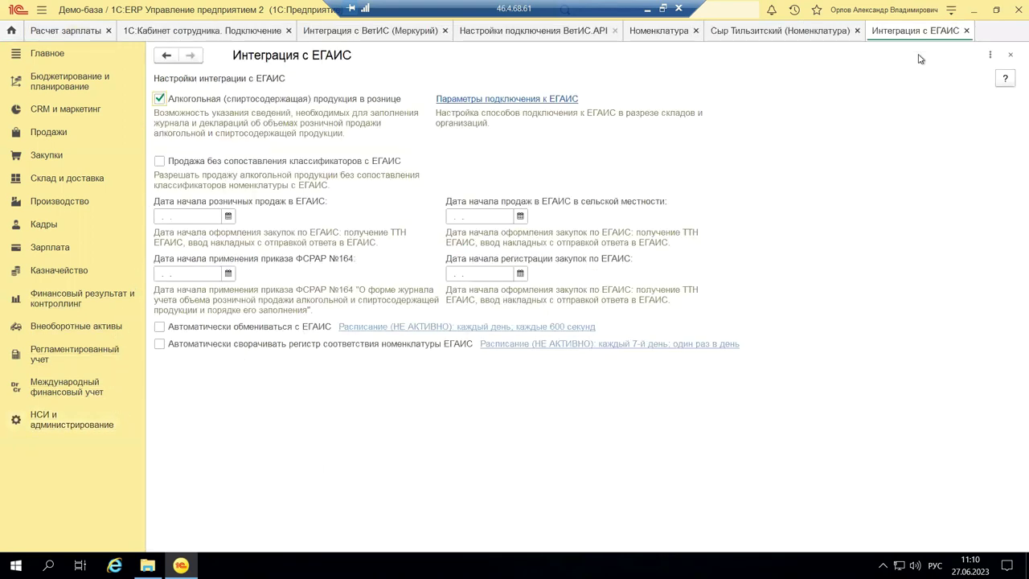
pyautogui.click(1010, 54)
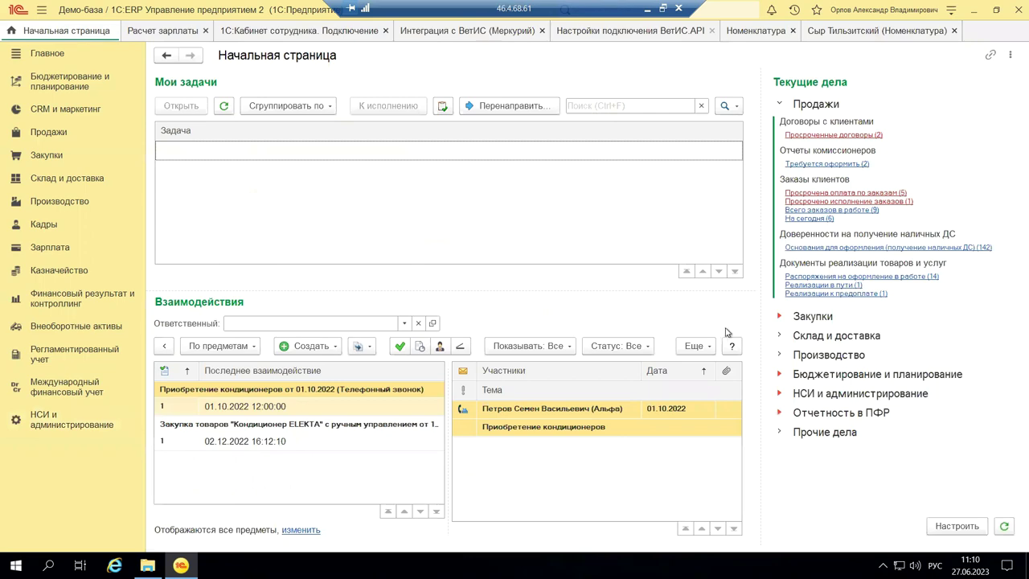
# - Open the "Кадры" settings from "НСИ и администрирование" and dismiss the stray file explorer window
pyautogui.click(29, 424)
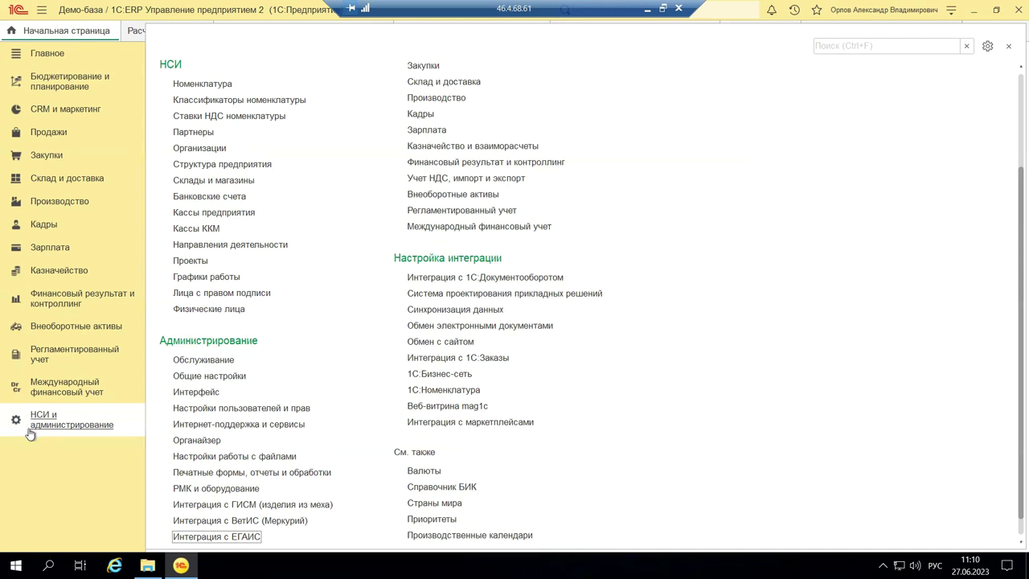
pyautogui.scroll(3, 514, 344)
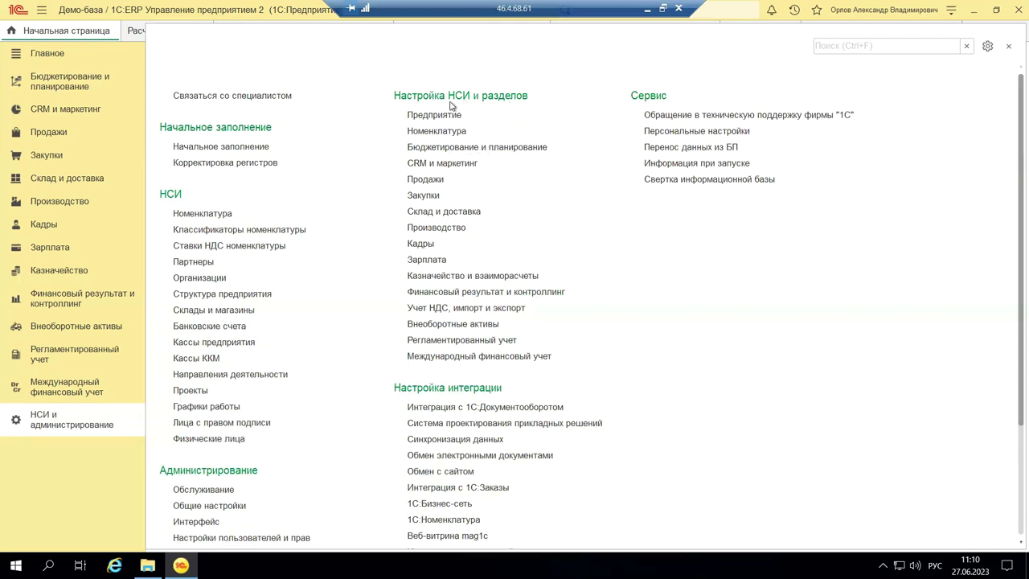
pyautogui.click(420, 243)
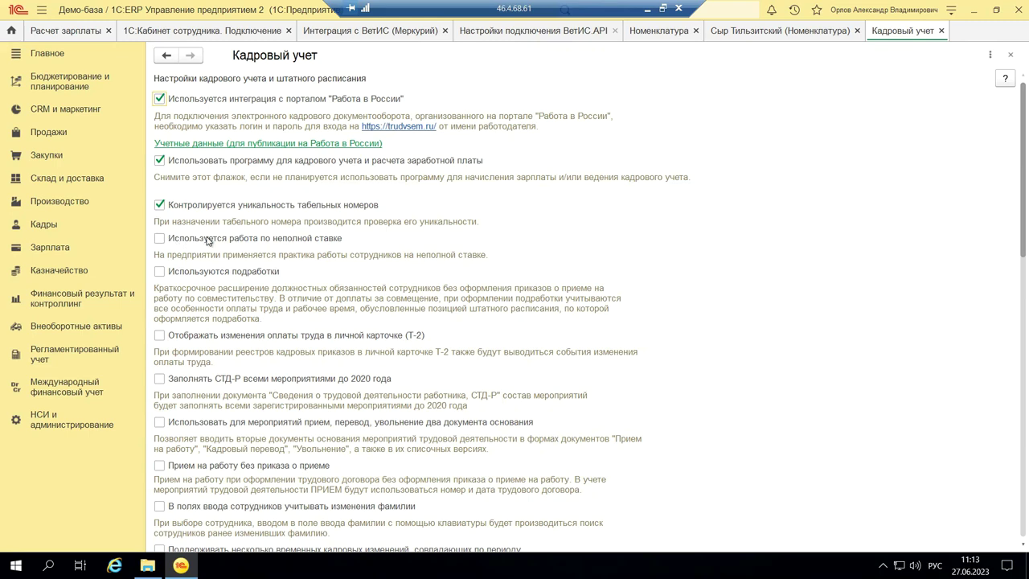
pyautogui.hotkey('alt', 'Tab')
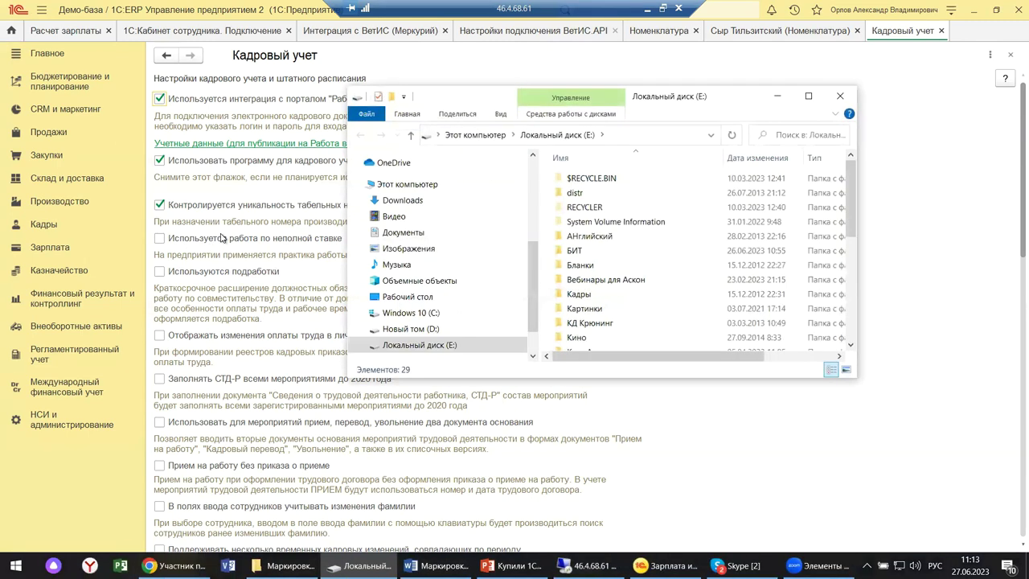
pyautogui.click(843, 98)
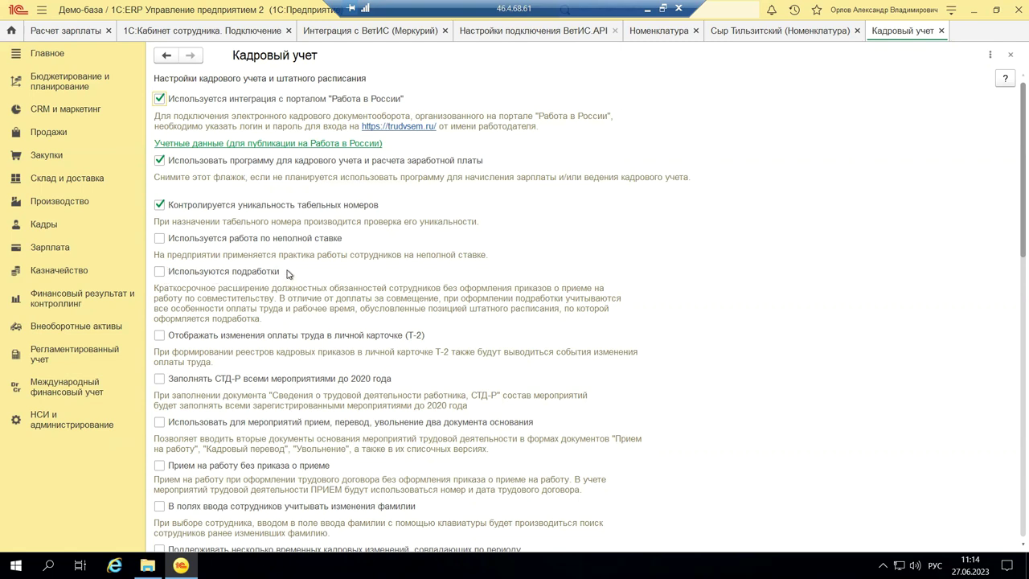
# - Enable "Используются подработки", "Отображать изменения оплаты труда в личной карточке (Т-2)" and "Заполнять СТД-Р всеми мероприятиями до 2020 года"
pyautogui.click(158, 273)
pyautogui.scroll(-3, 400, 348)
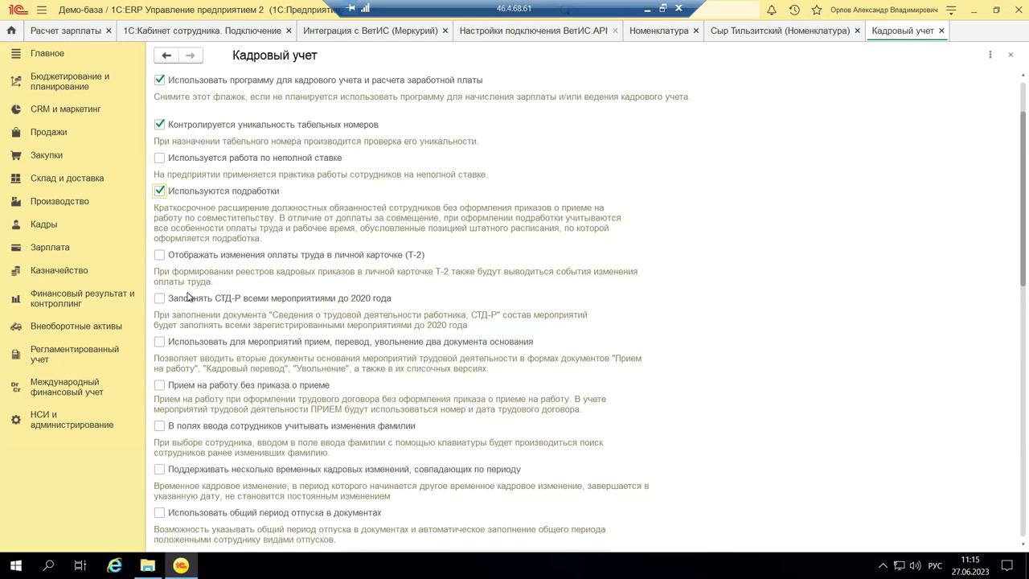
pyautogui.scroll(-2, 187, 297)
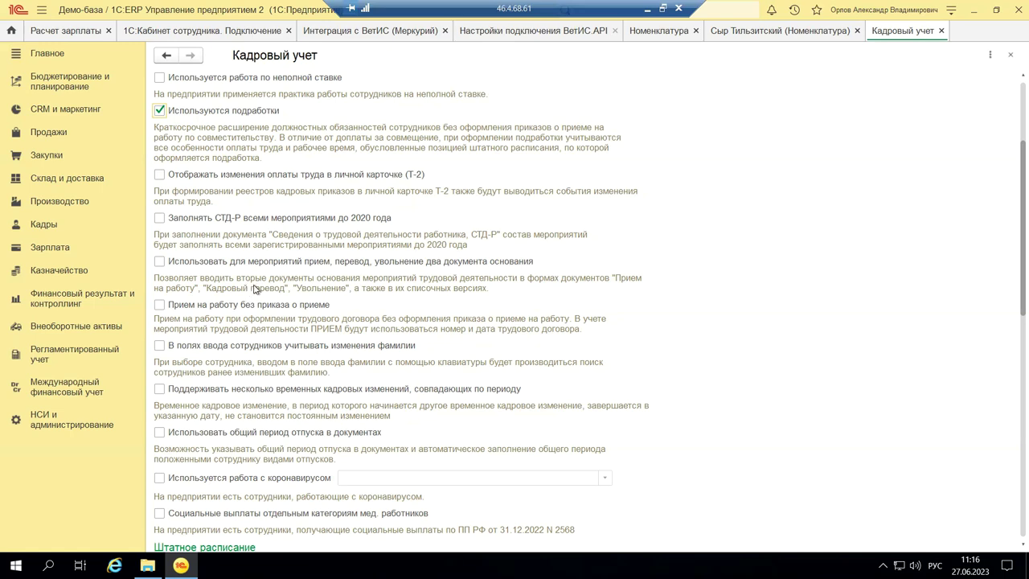
pyautogui.scroll(2, 255, 288)
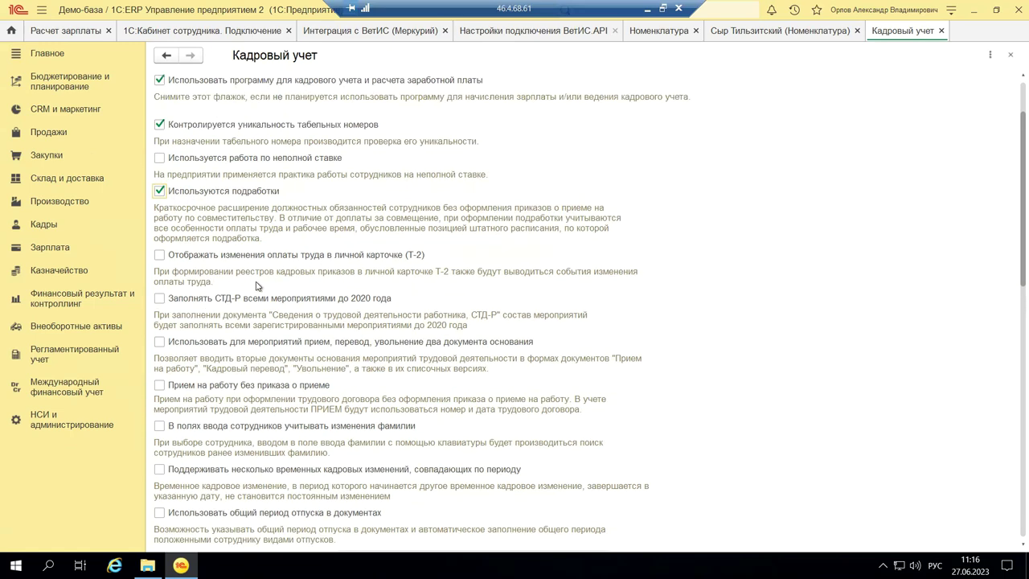
pyautogui.click(159, 256)
pyautogui.click(159, 299)
# - Turn on "Использовать для мероприятий прием, перевод, увольнение два документа основания" and turn it back off
pyautogui.click(164, 348)
pyautogui.click(456, 341)
pyautogui.scroll(-5, 165, 413)
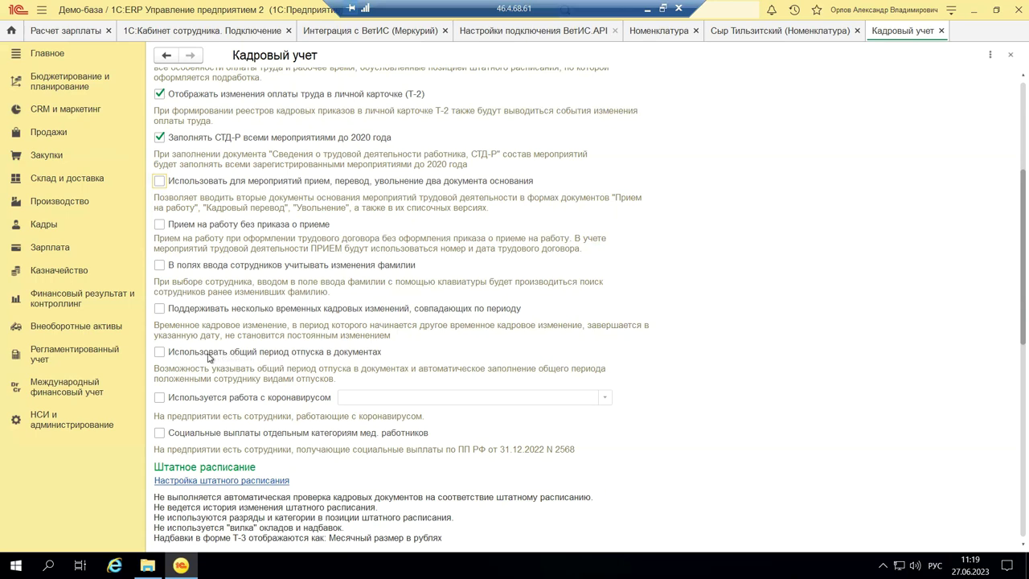
# - Turn on "Используется работа с коронавирусом" and turn it back off
pyautogui.scroll(2, 238, 348)
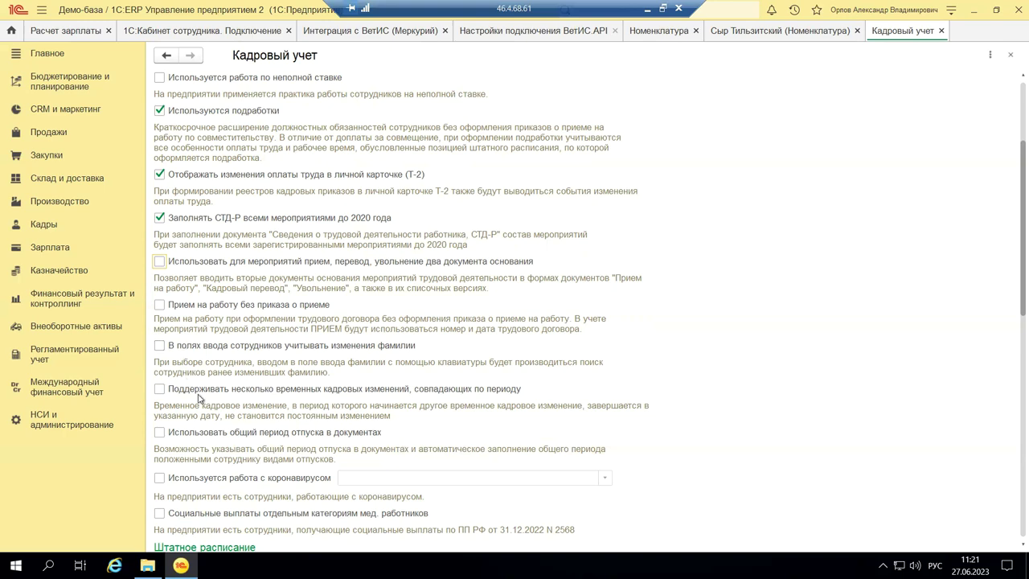
pyautogui.scroll(-3, 213, 411)
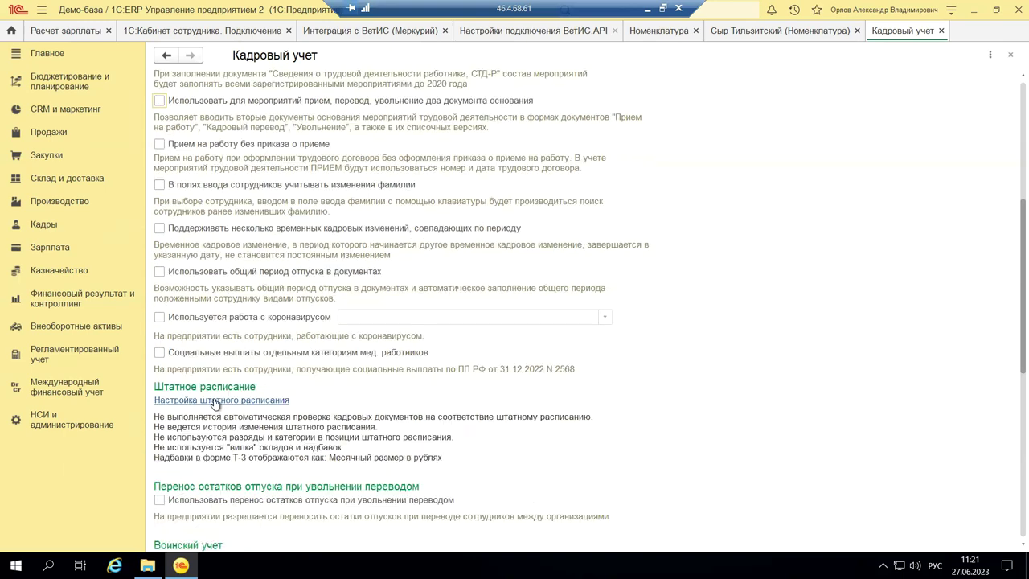
pyautogui.click(158, 317)
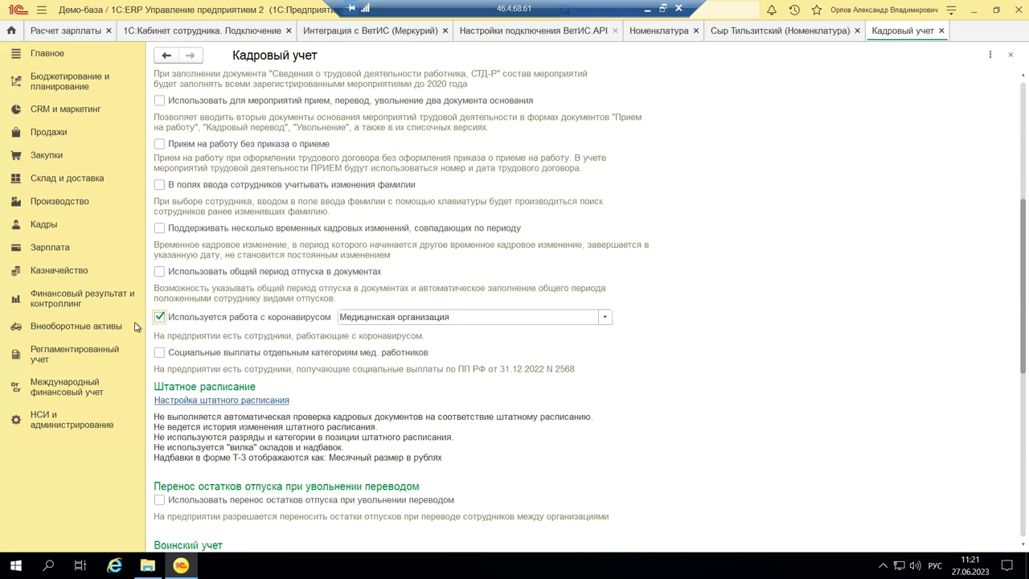
pyautogui.click(160, 318)
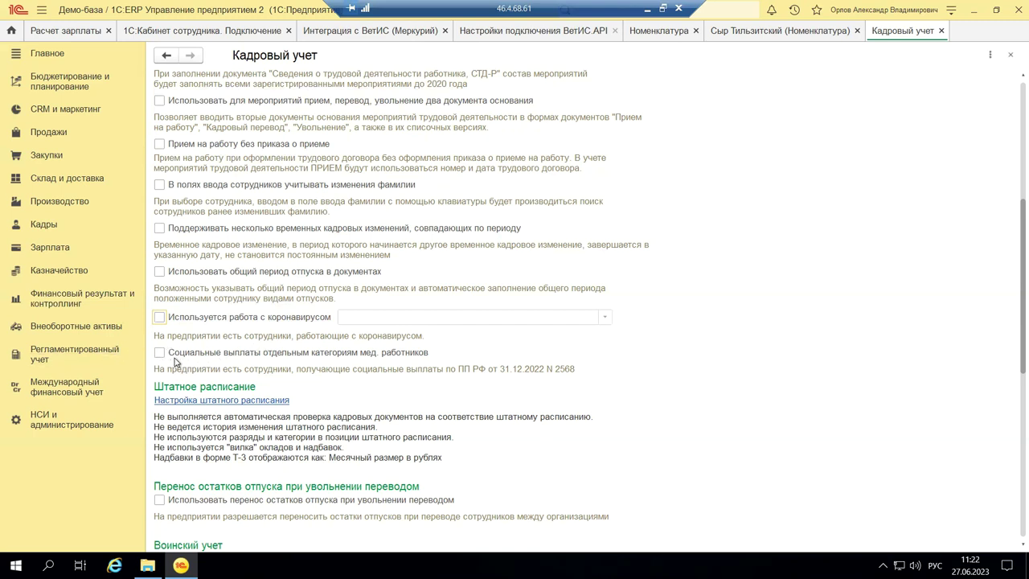
# - In "Настройка штатного расписания", enable automatic checking of personnel documents against the staffing table and "Использовать бронирование позиций", and apply the settings
pyautogui.click(198, 401)
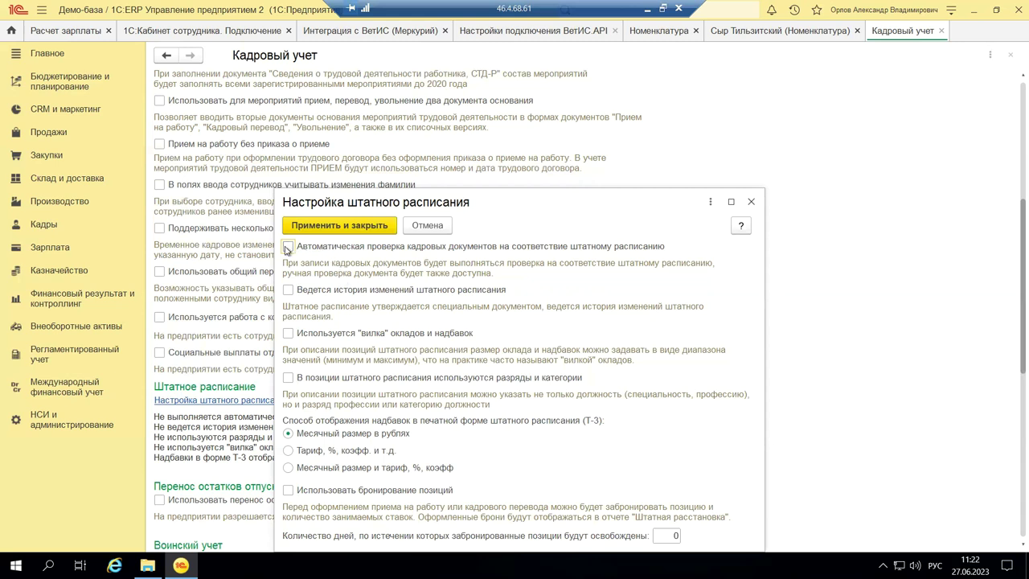
pyautogui.click(287, 247)
pyautogui.click(289, 490)
pyautogui.click(251, 475)
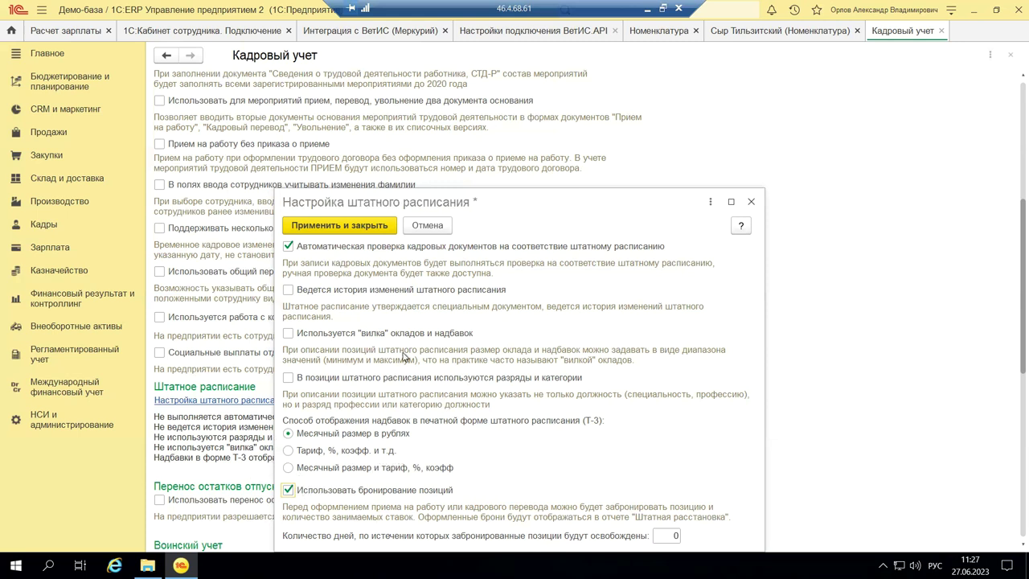
pyautogui.click(375, 233)
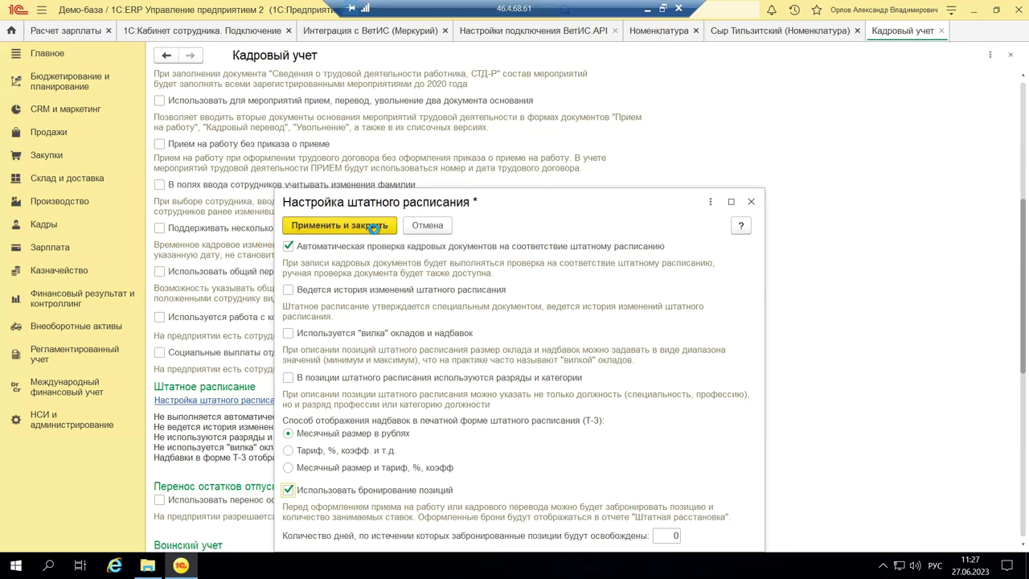
pyautogui.click(319, 231)
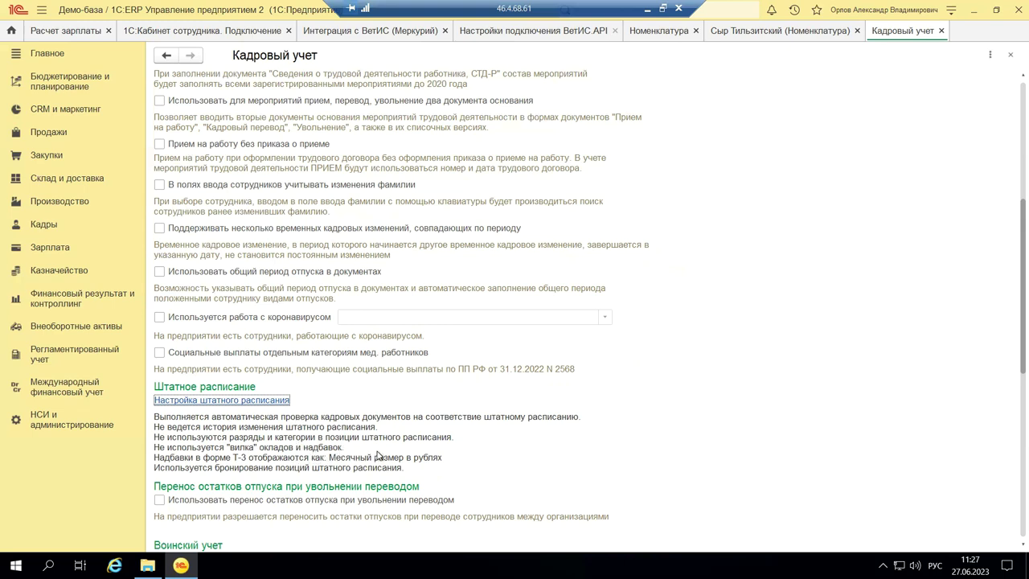
# - Turn "Ведется воинский учет" off and back on in the military accounting settings
pyautogui.scroll(-5, 378, 455)
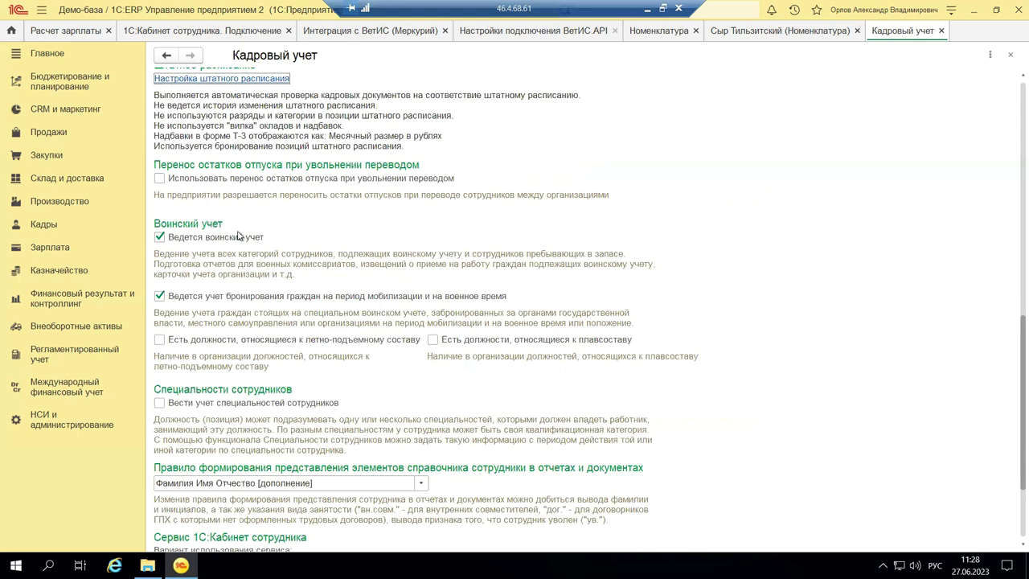
pyautogui.click(159, 236)
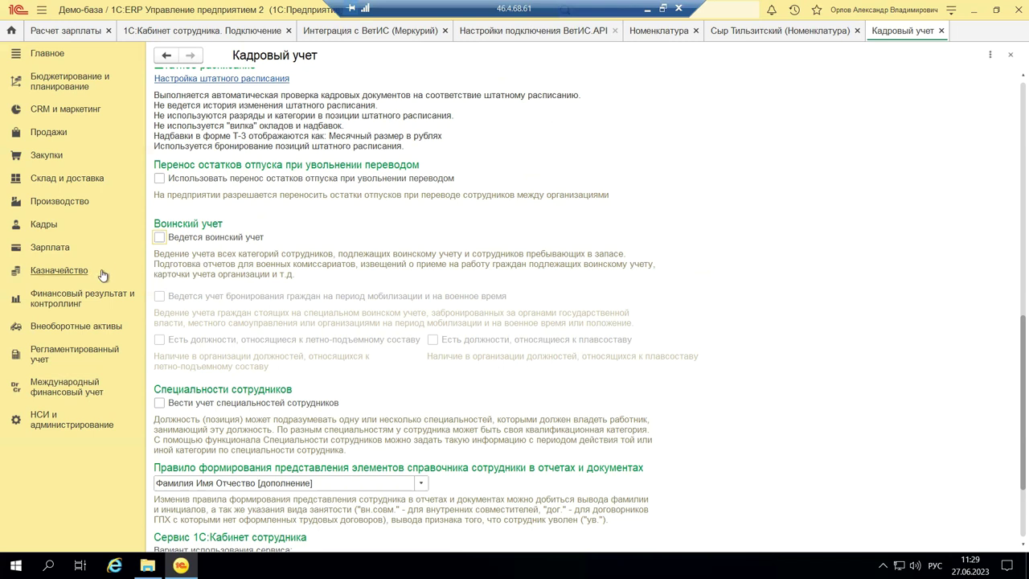
pyautogui.click(159, 238)
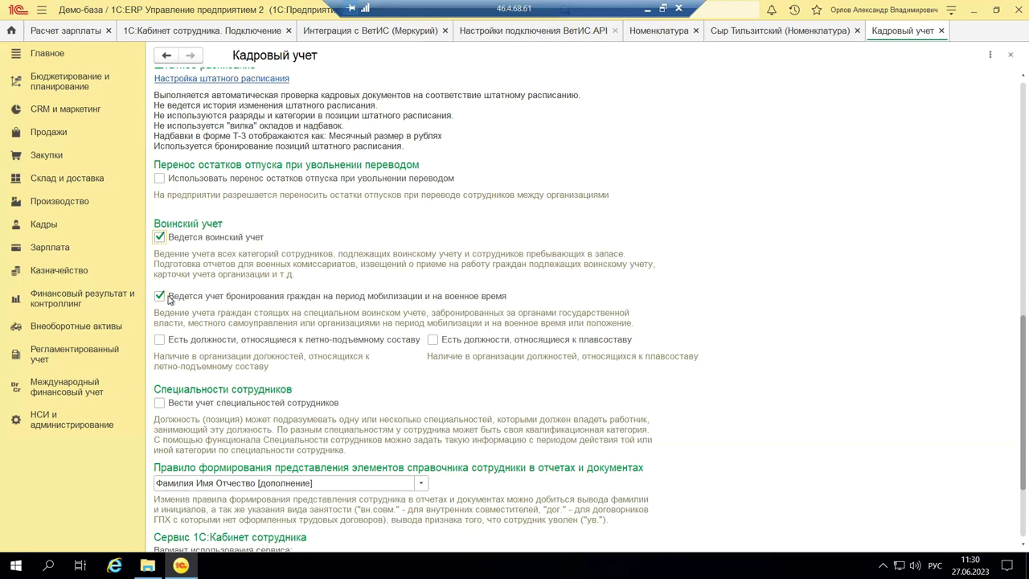
# - Look through the commands available in the "Кадры" and "Зарплата" sections
pyautogui.click(44, 227)
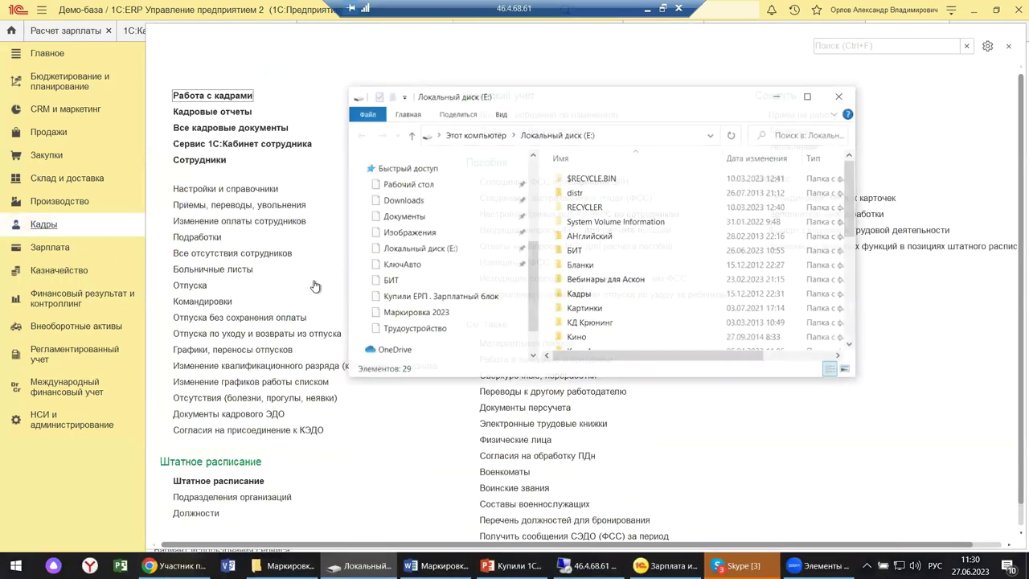
pyautogui.hotkey('alt', 'Tab')
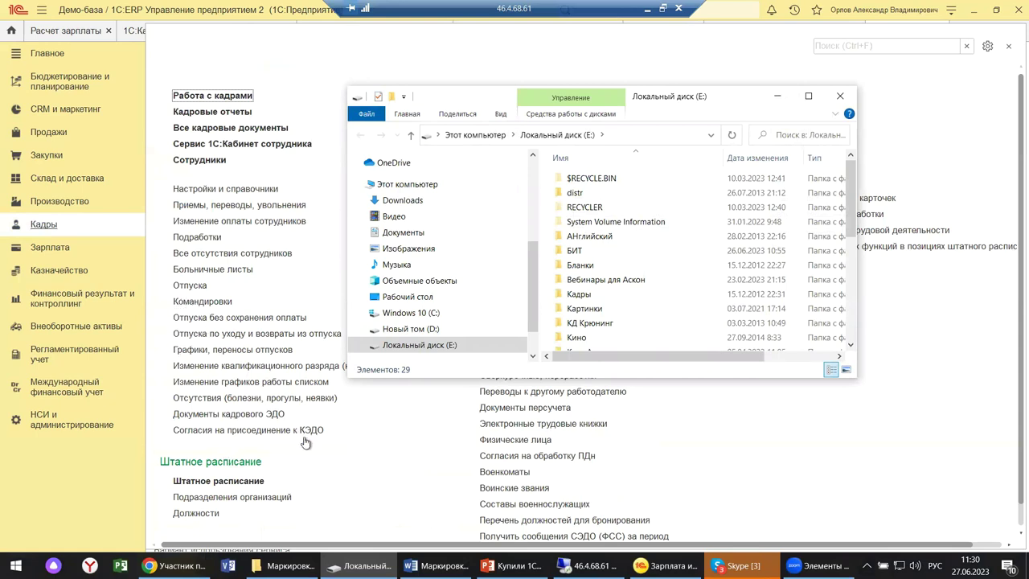
pyautogui.click(335, 461)
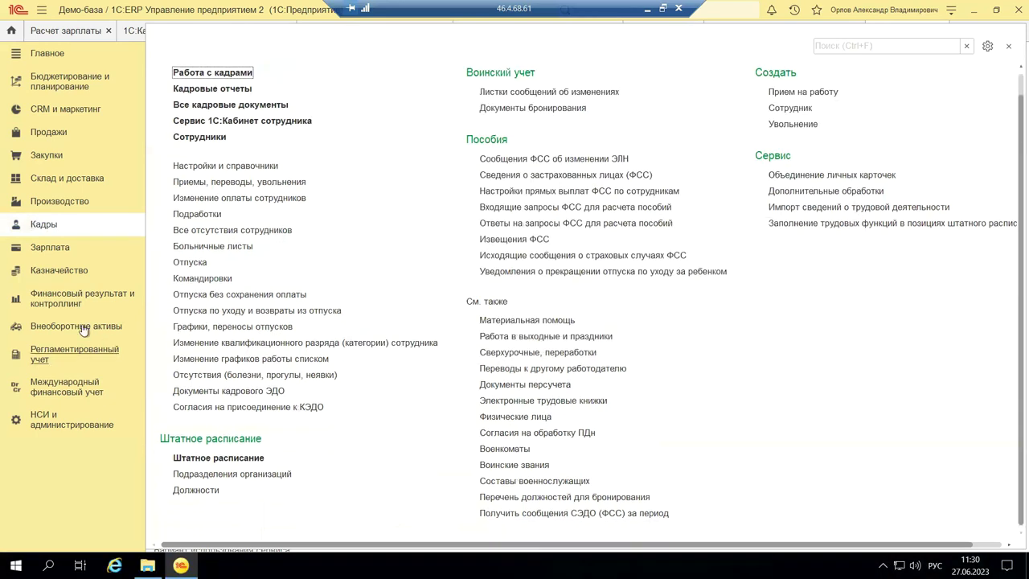
pyautogui.click(59, 252)
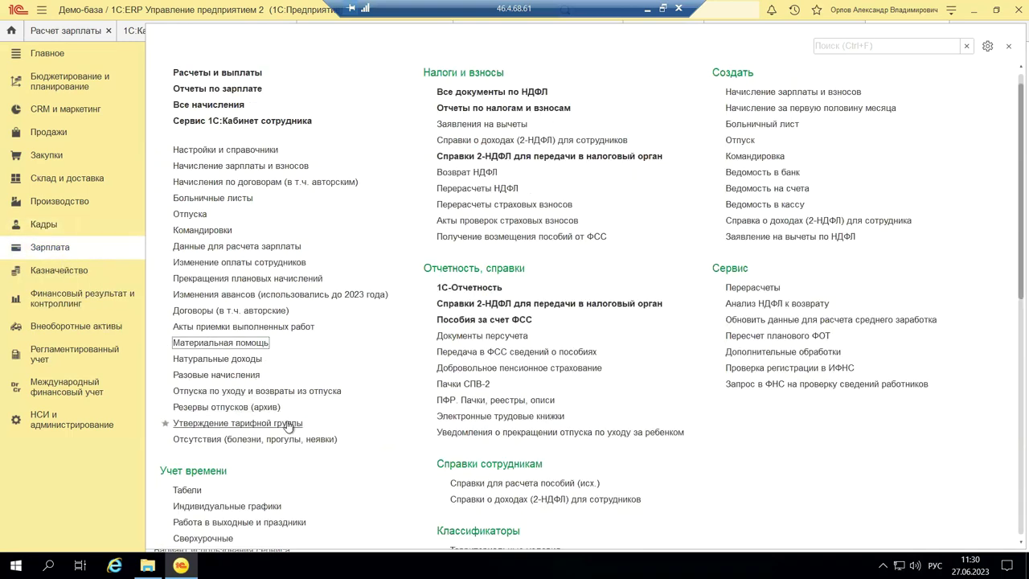
pyautogui.scroll(-10, 288, 426)
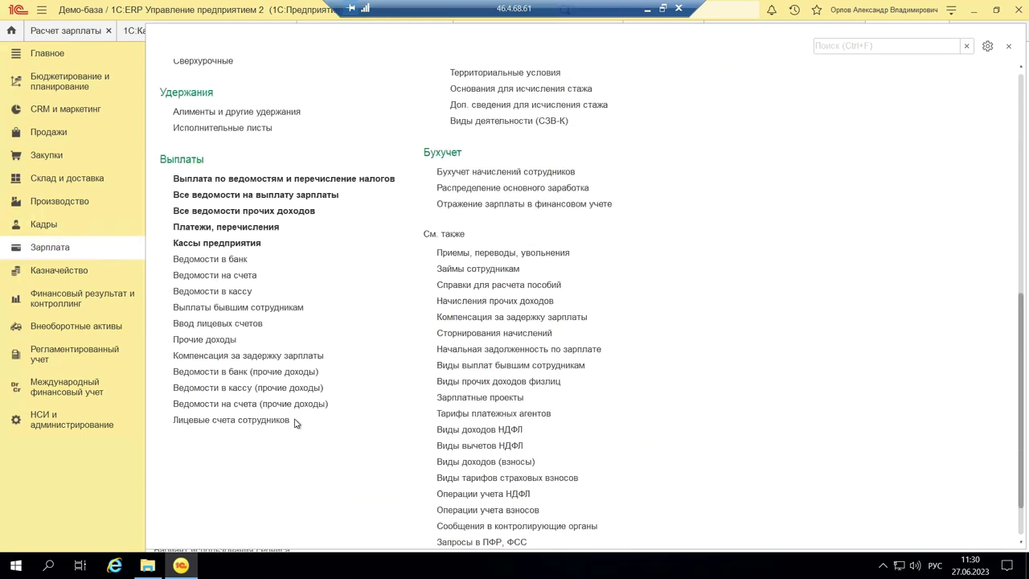
pyautogui.scroll(-1, 295, 423)
pyautogui.scroll(2, 295, 424)
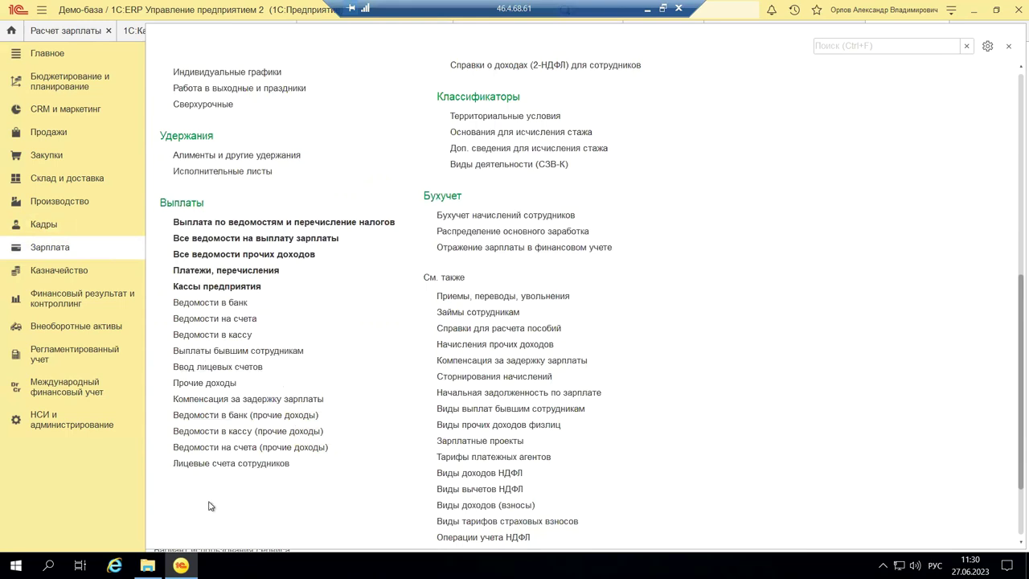
pyautogui.scroll(5, 204, 375)
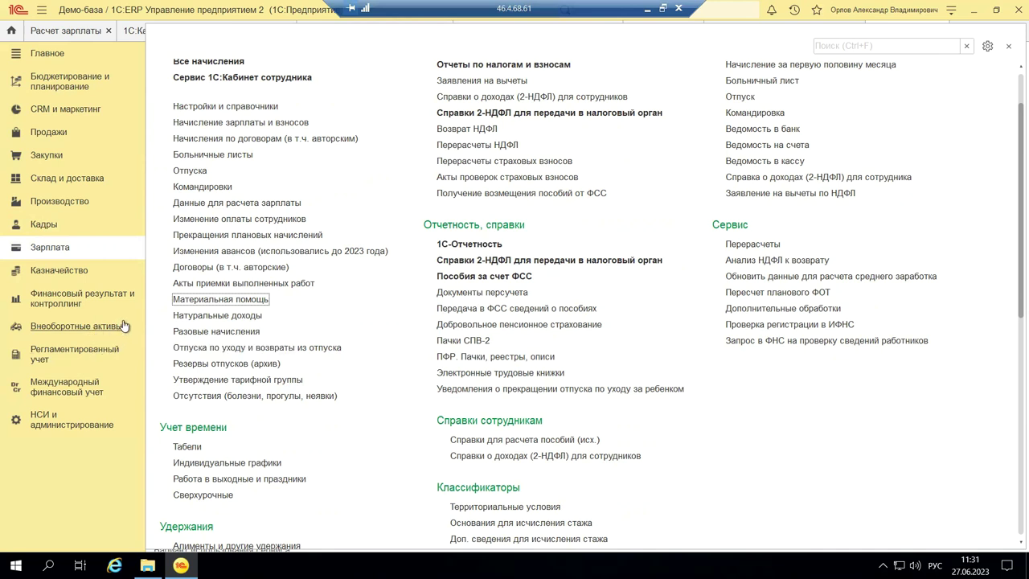
# - Return to the "Кадровый учет" settings through "НСИ и администрирование"
pyautogui.click(45, 427)
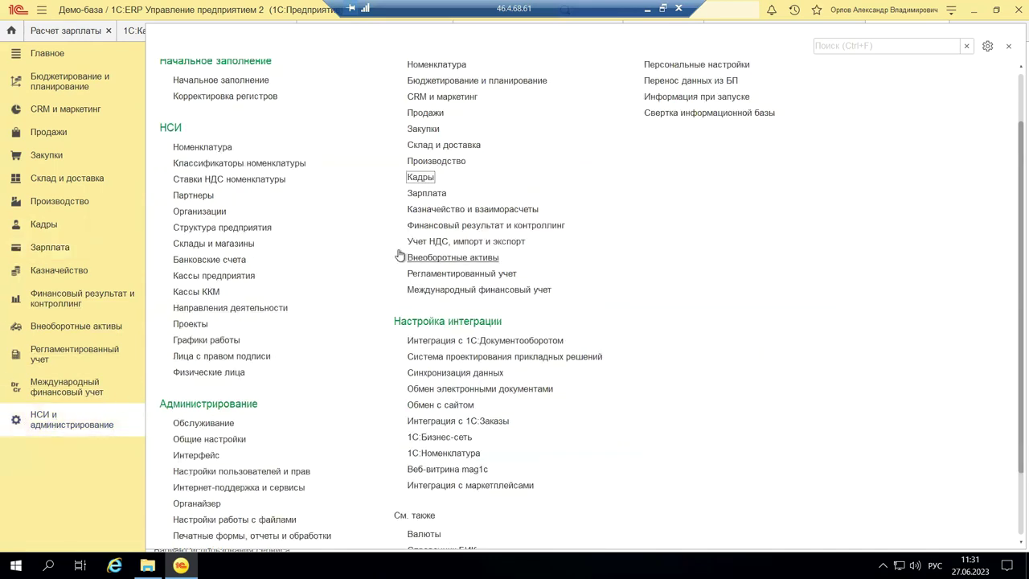
pyautogui.click(421, 180)
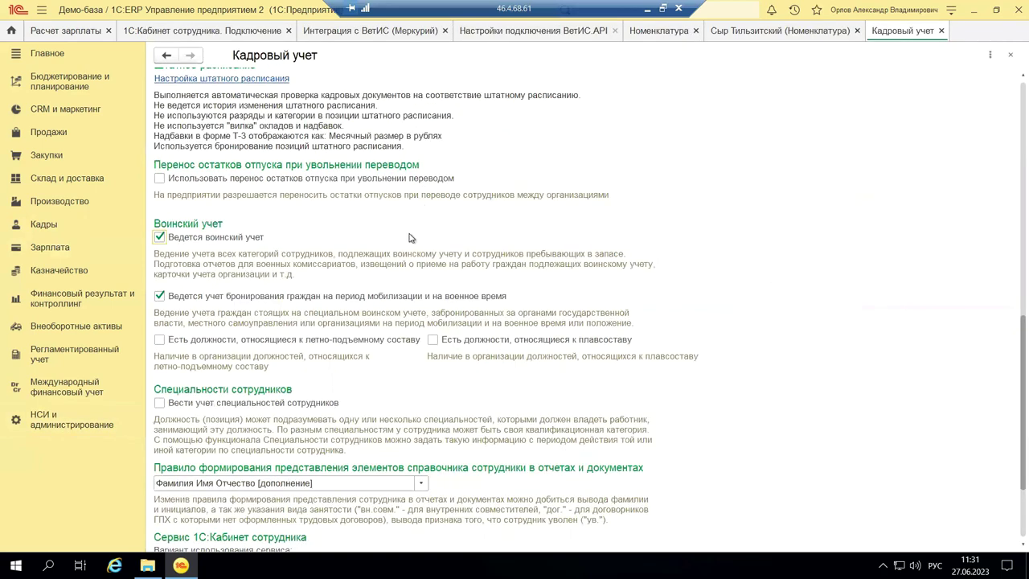
# - View the connection settings for the business trip booking service under "Бронирование командировок" and close them without entering credentials
pyautogui.scroll(-3, 410, 236)
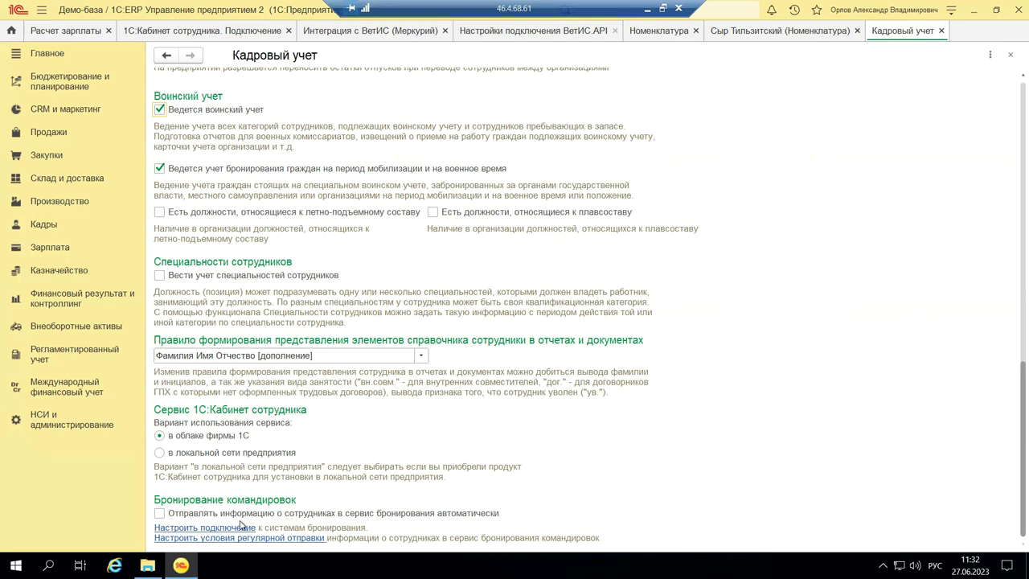
pyautogui.click(180, 529)
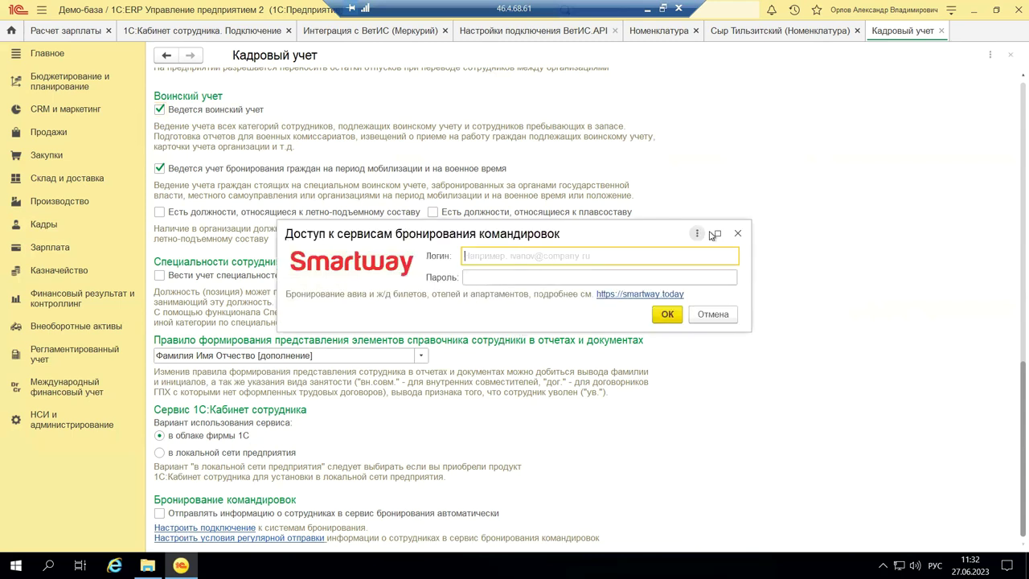
pyautogui.click(739, 234)
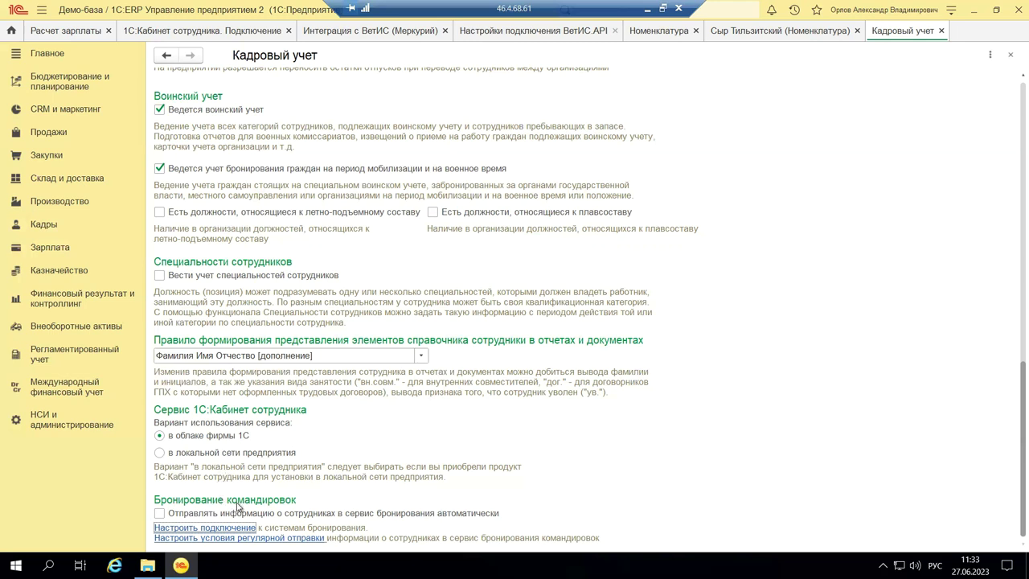
# - Open the "Расчет зарплаты" settings through the "НСИ и администрирование" section
pyautogui.click(38, 251)
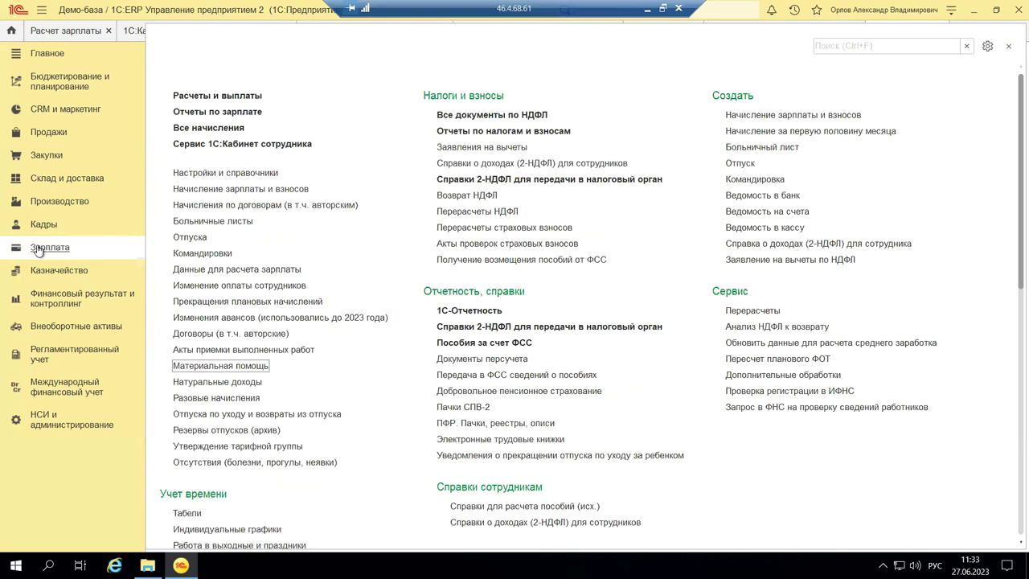
pyautogui.click(65, 429)
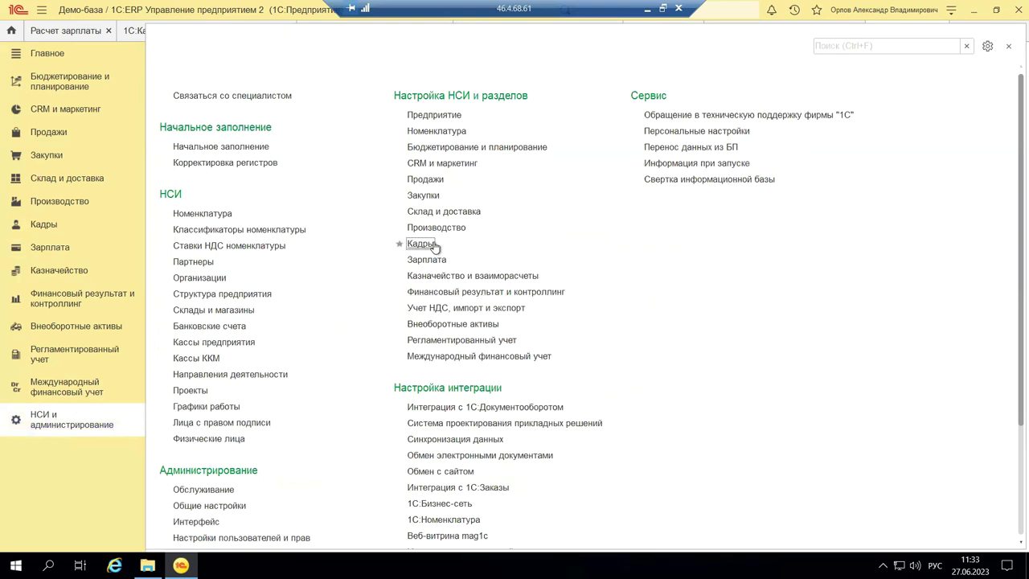
pyautogui.click(434, 245)
pyautogui.click(28, 428)
pyautogui.click(414, 262)
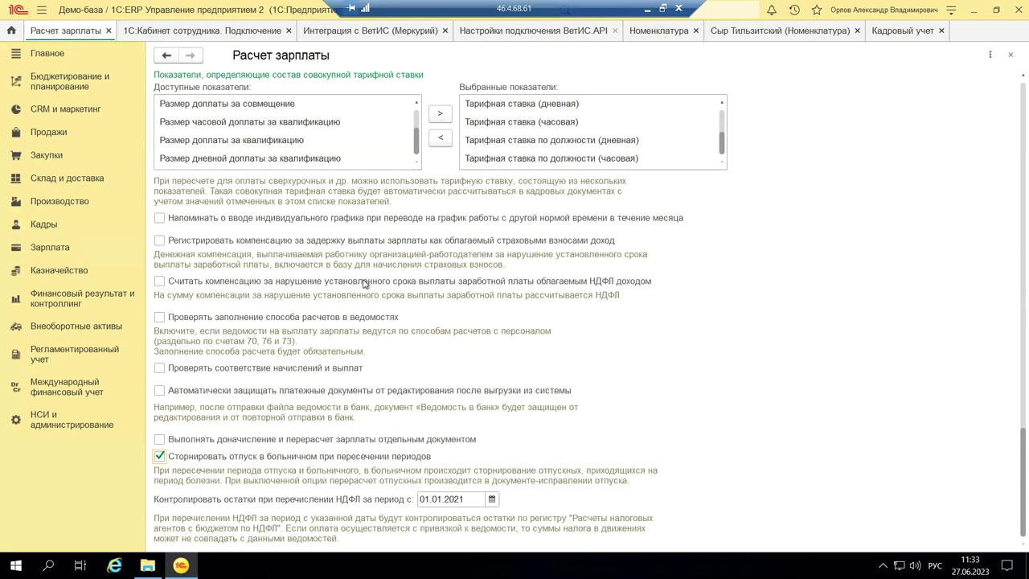
# - Enable "Учитывать оплачиваемое нерабочее время и суммы в среднем заработке" in the payroll settings and acknowledge the notice
pyautogui.scroll(5, 363, 283)
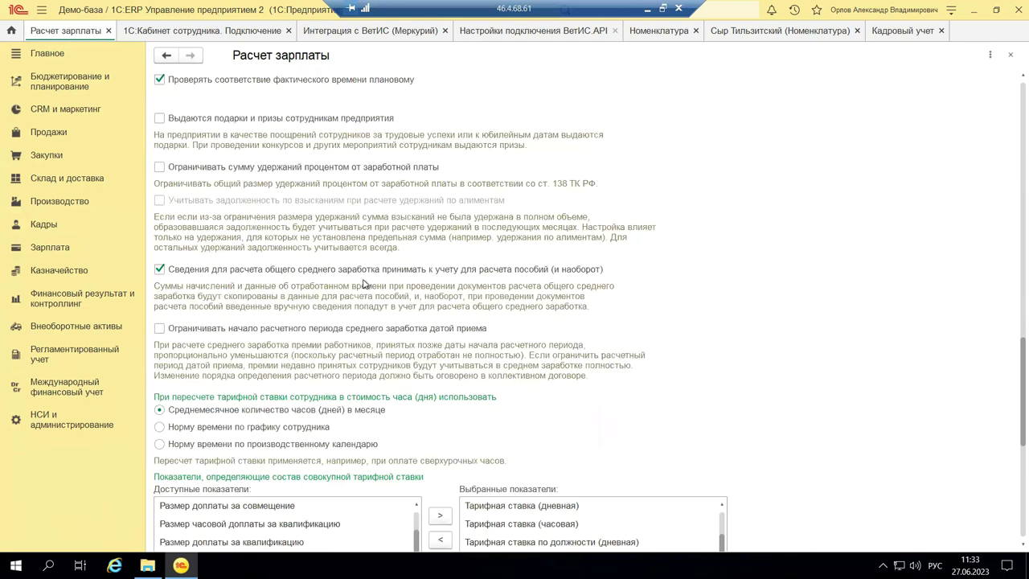
pyautogui.scroll(1, 364, 283)
pyautogui.scroll(2, 363, 283)
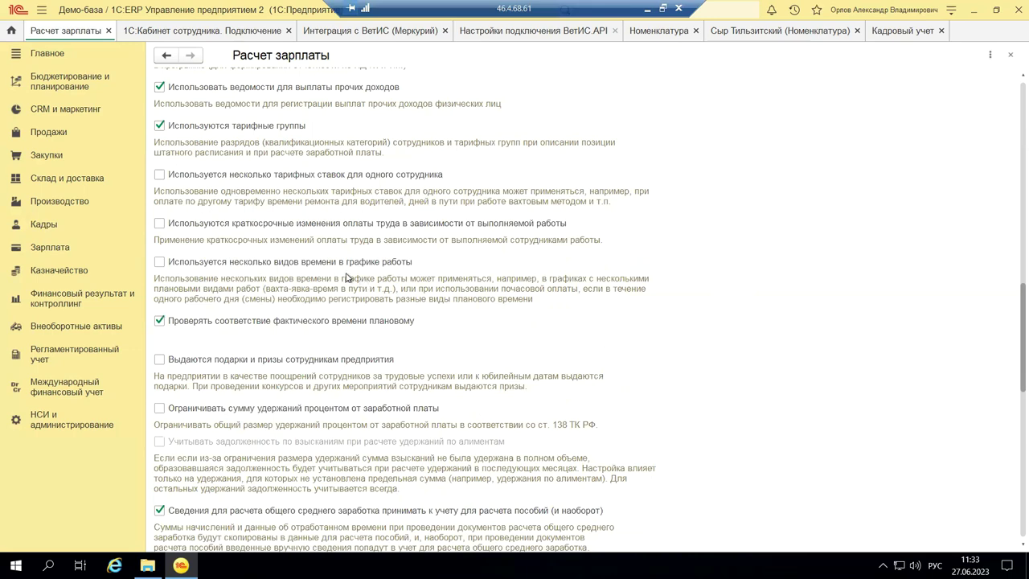
pyautogui.scroll(15, 346, 277)
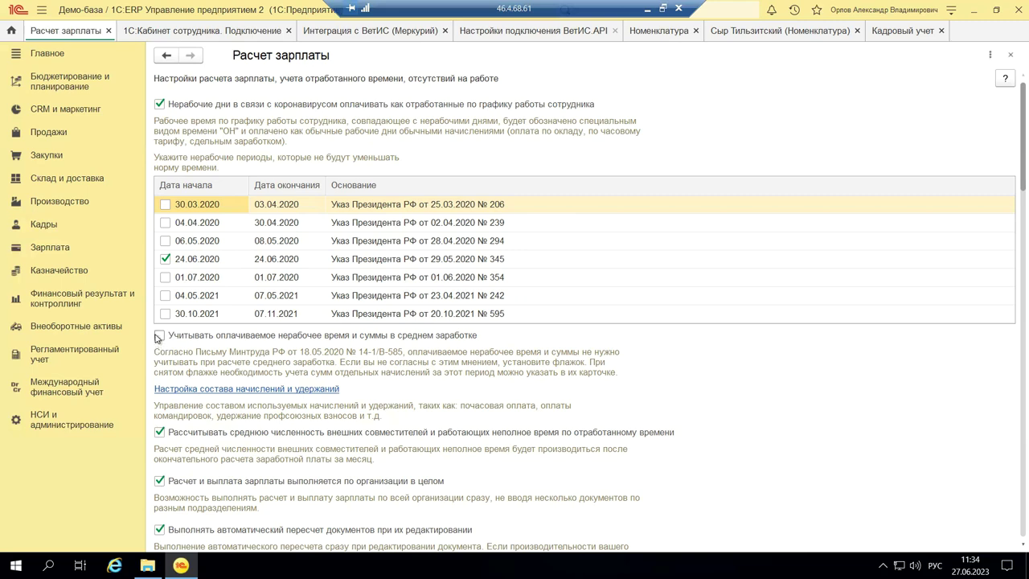
pyautogui.scroll(-2, 165, 326)
pyautogui.click(159, 254)
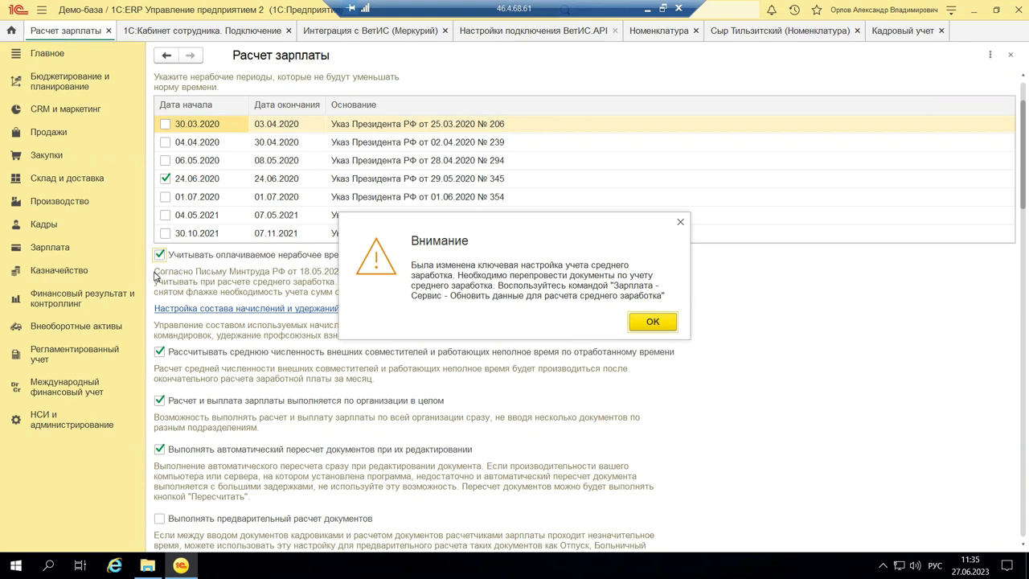
pyautogui.click(648, 322)
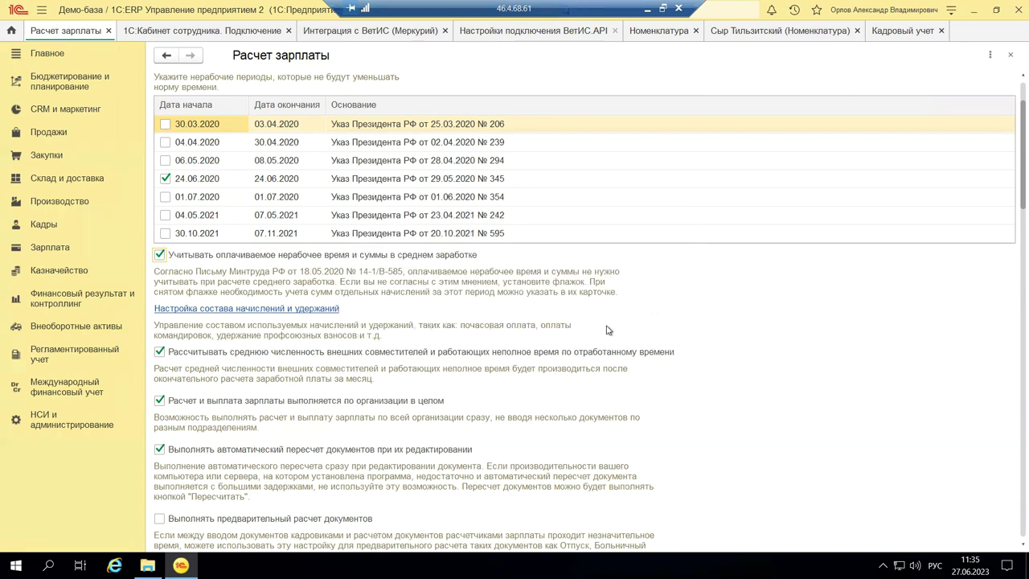
# - In "Настройка состава начислений и удержаний", enable "Отгулы" under absence accounting and apply the settings
pyautogui.click(304, 309)
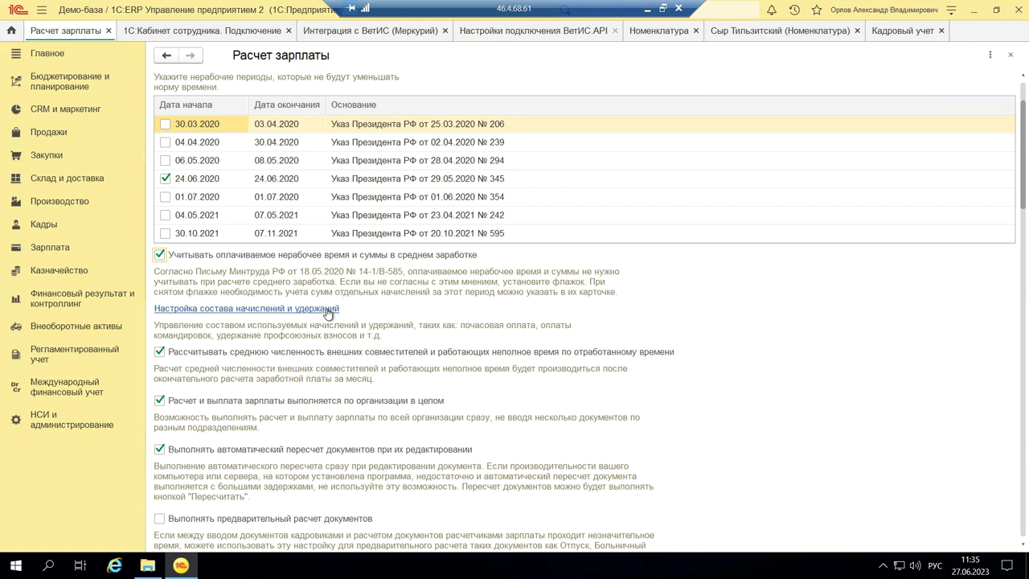
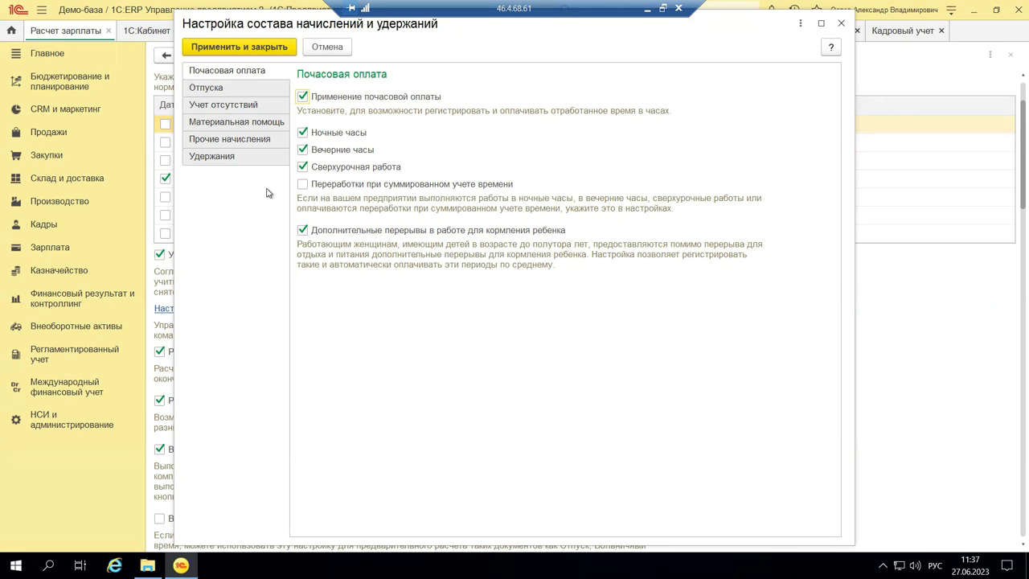
pyautogui.click(204, 110)
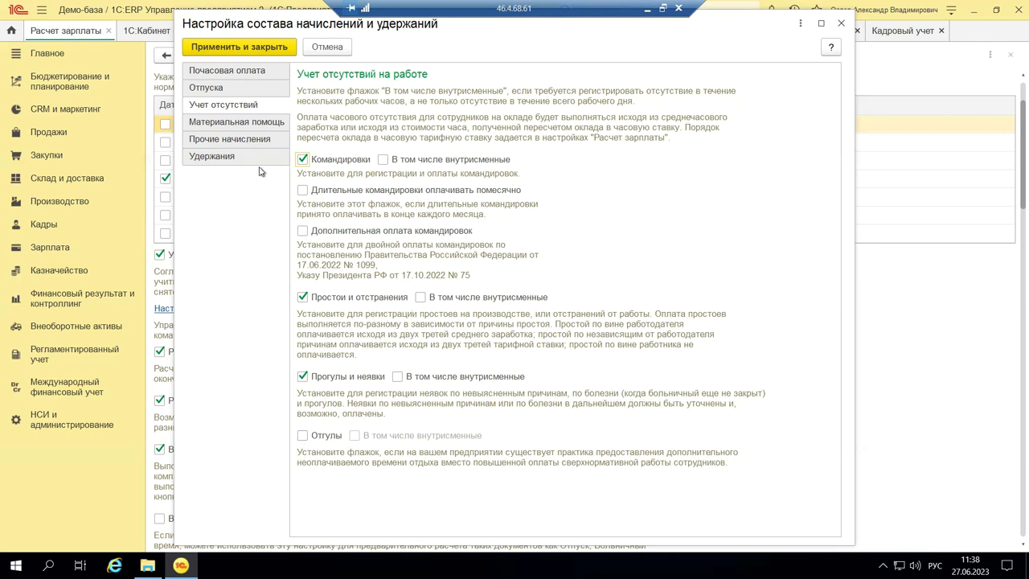
pyautogui.click(322, 437)
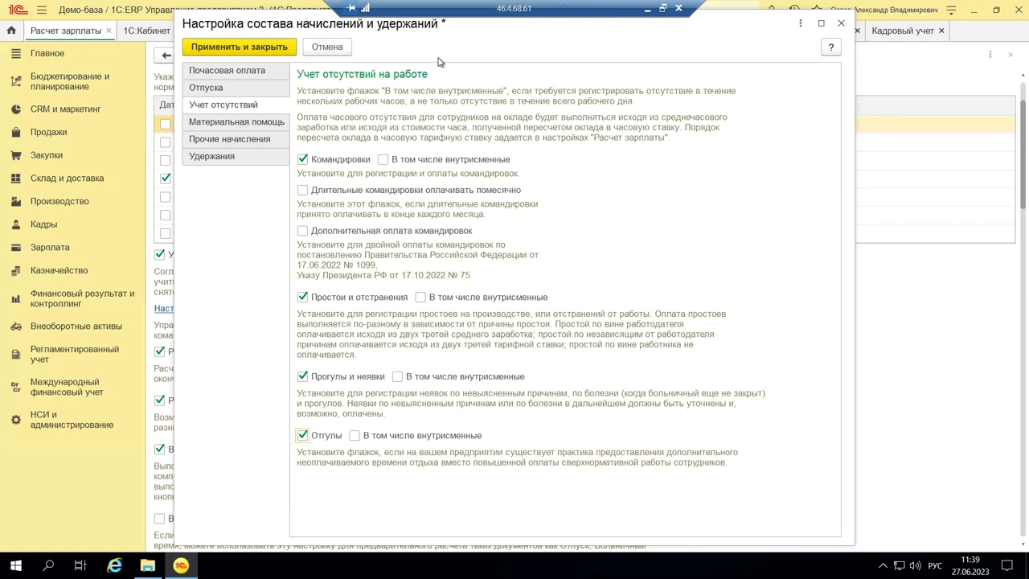
pyautogui.click(239, 46)
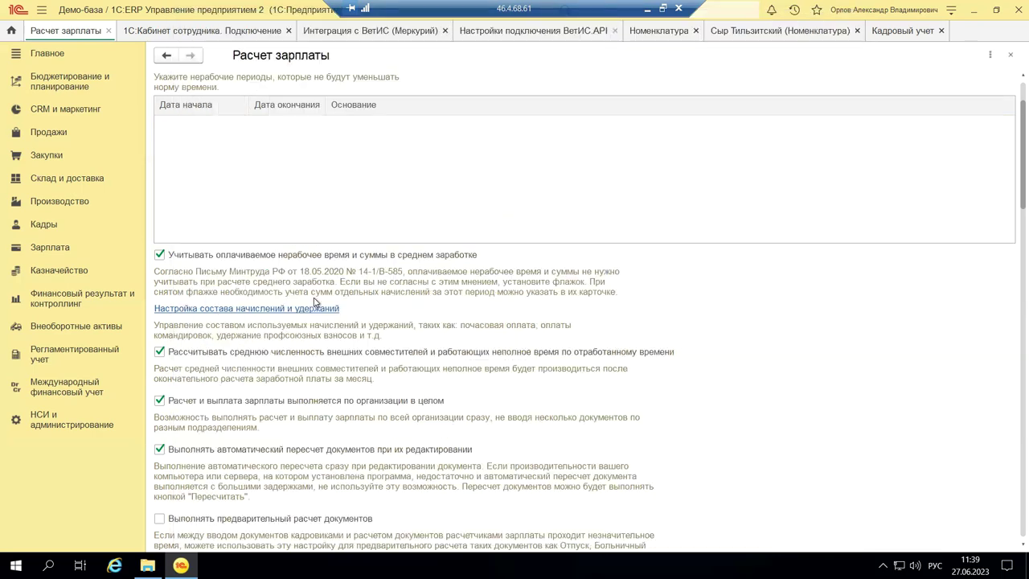
# - Look through the remaining payroll calculation settings, from the non-working periods to the НДФЛ balance control date
pyautogui.scroll(2, 390, 326)
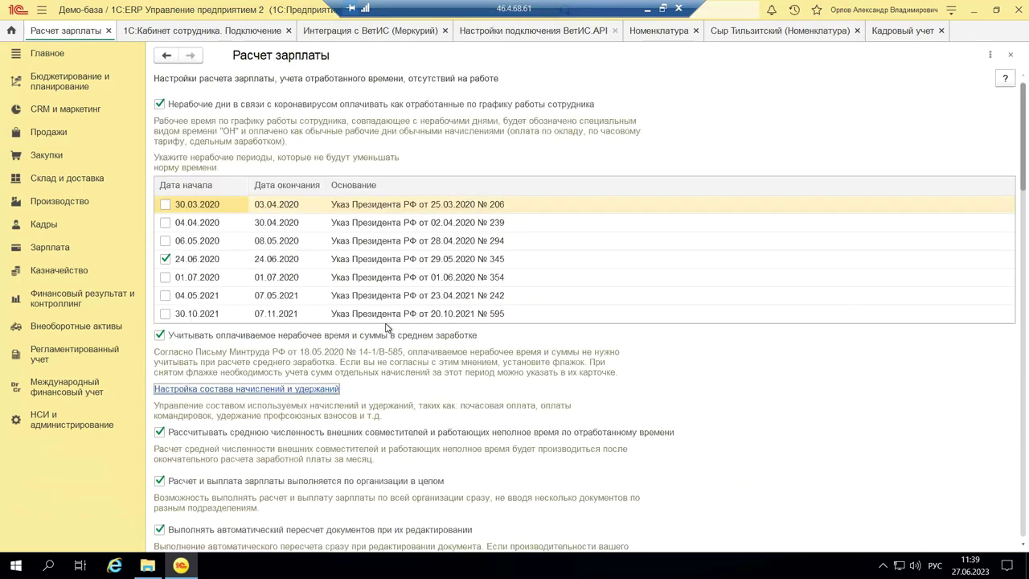
pyautogui.scroll(-10, 386, 327)
pyautogui.scroll(-5, 386, 327)
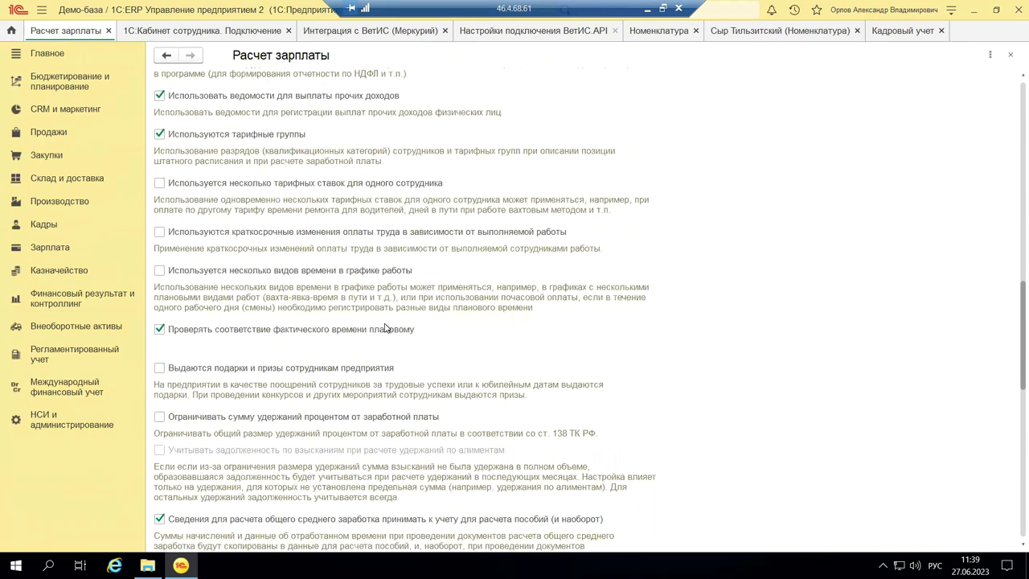
pyautogui.scroll(-5, 384, 328)
pyautogui.scroll(-5, 384, 328)
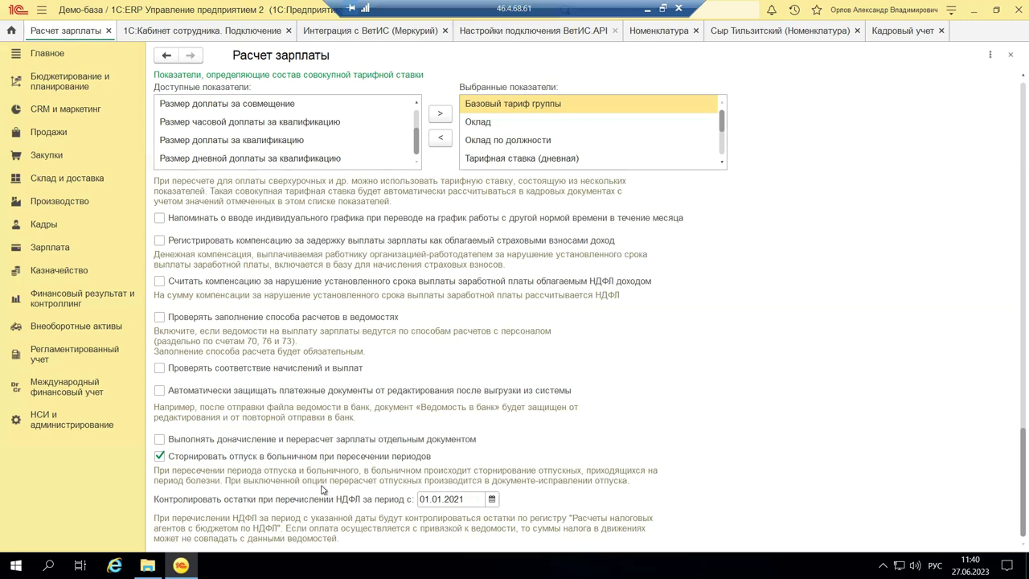
pyautogui.scroll(2, 203, 502)
pyautogui.scroll(-2, 202, 502)
# - In the "Кадры" section, add "Листки сообщений об изменениях" to favourites and open "Штатное расписание"
pyautogui.click(53, 419)
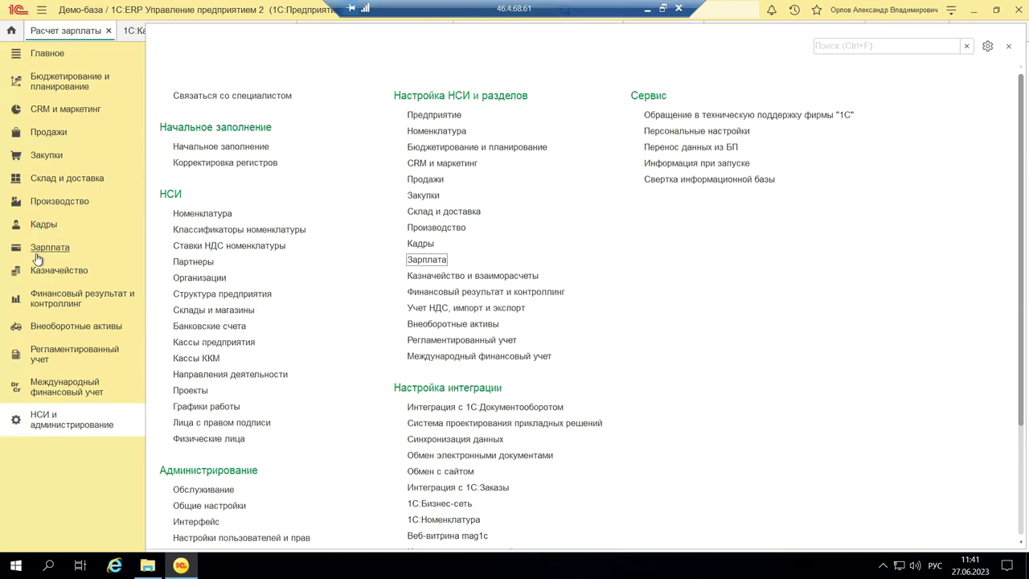
pyautogui.click(36, 228)
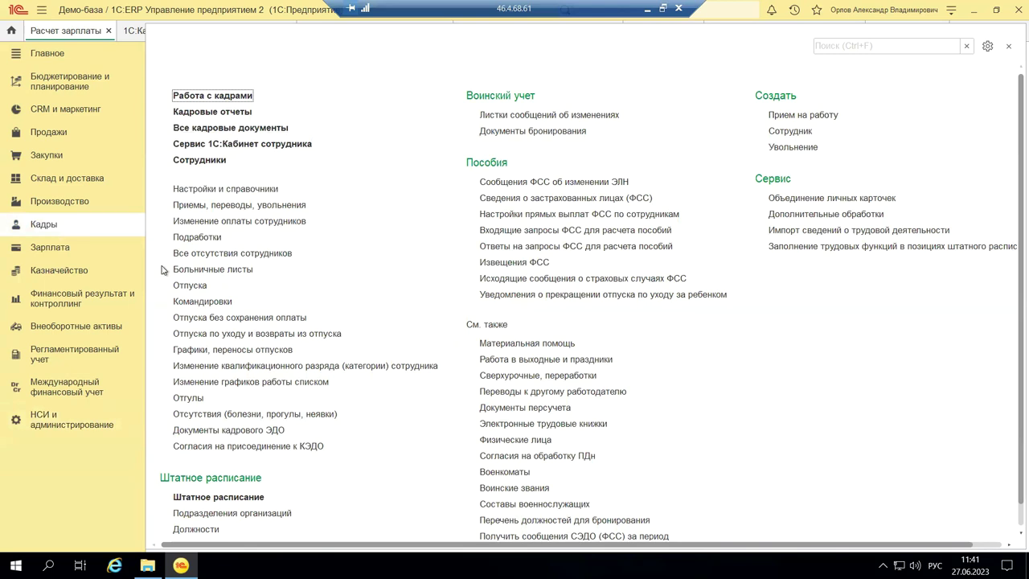
pyautogui.click(472, 115)
pyautogui.scroll(-1, 180, 392)
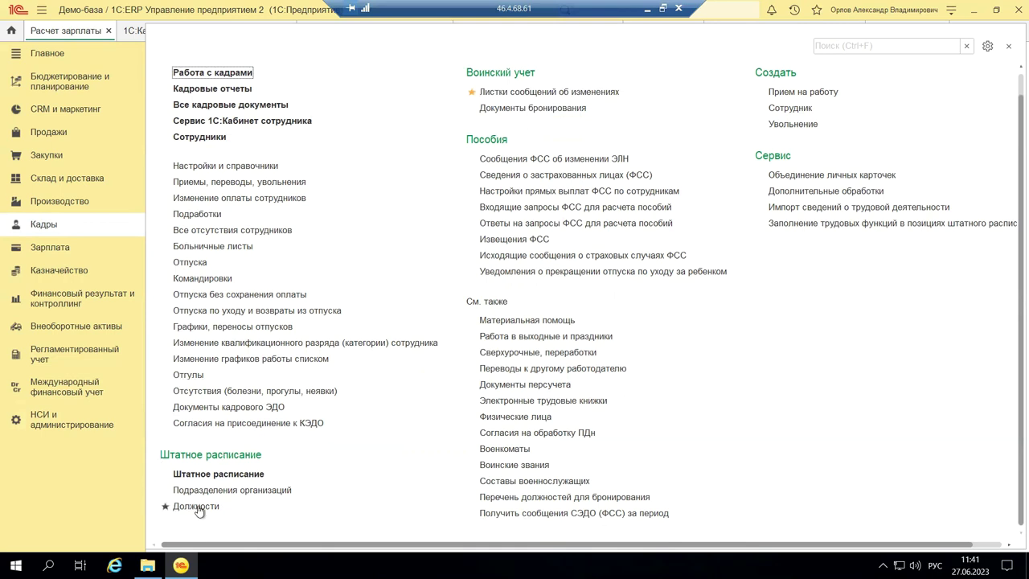
pyautogui.click(233, 474)
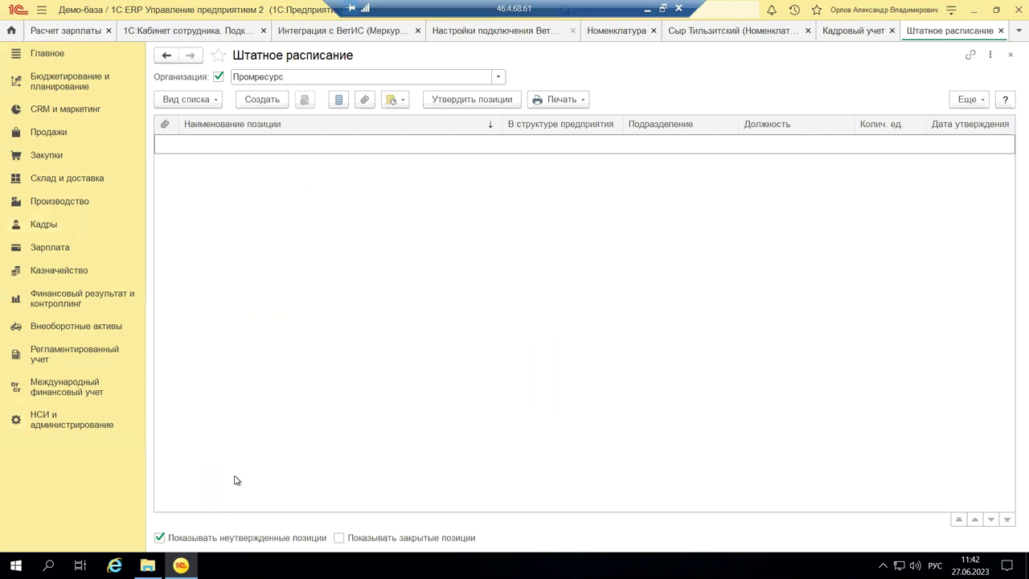
# - Check the staffing table's list view options, examine the departments in "Структура предприятия", and close that directory
pyautogui.click(170, 103)
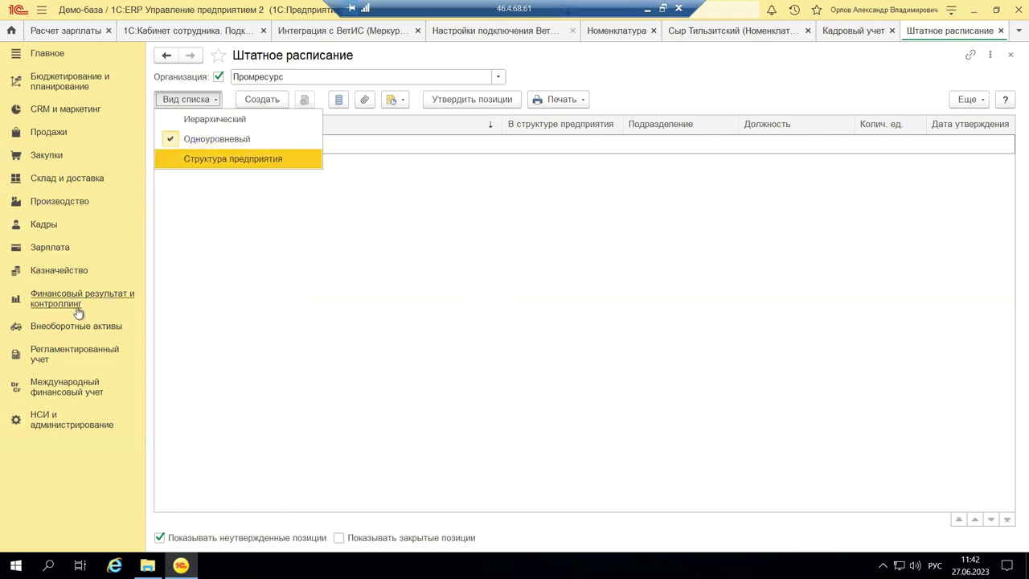
pyautogui.click(35, 426)
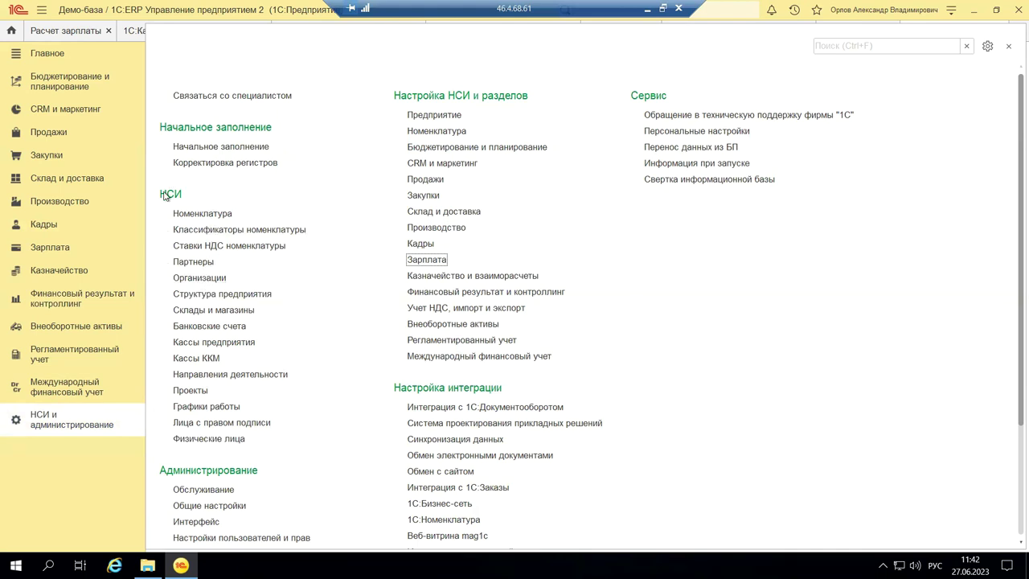
pyautogui.click(225, 293)
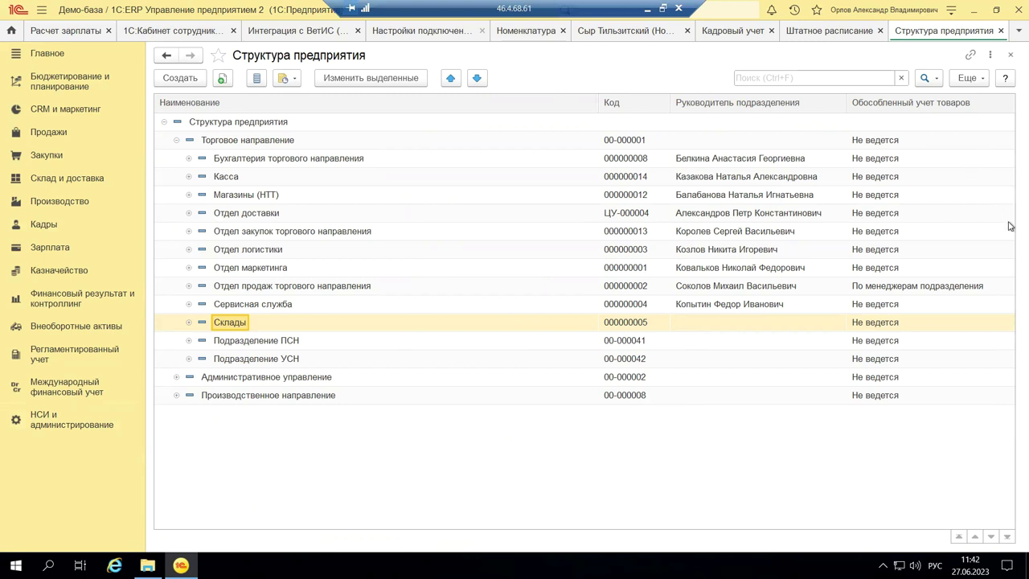
pyautogui.click(1012, 55)
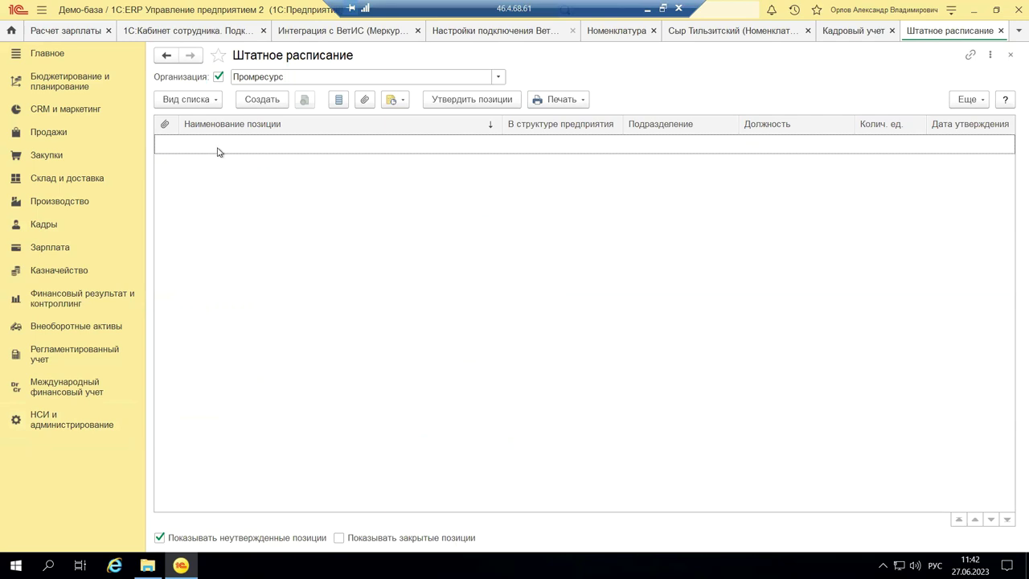
pyautogui.write('ёёёёёёёёёёёёёё')
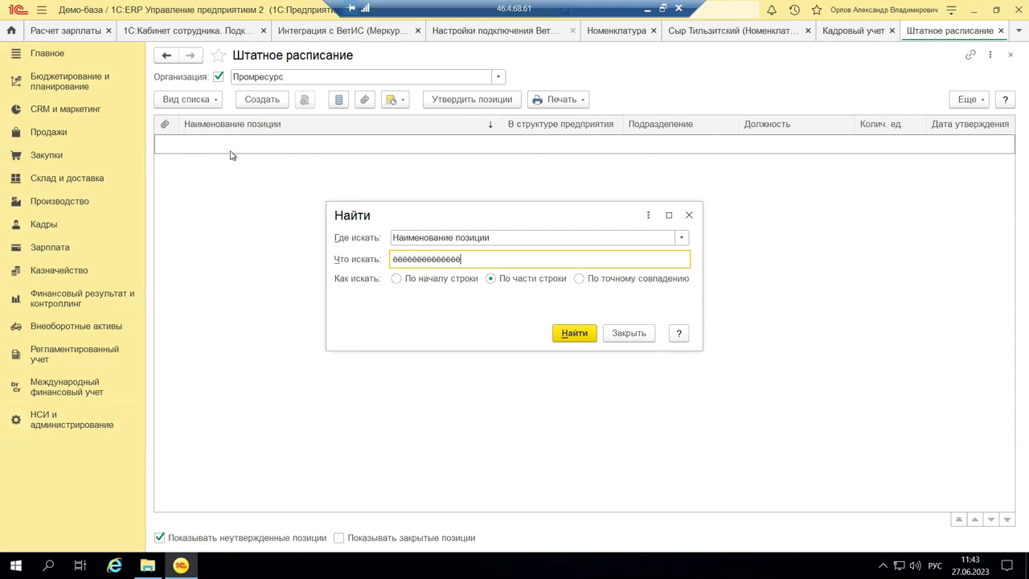
pyautogui.press('BackSpace')
pyautogui.press('BackSpace')
pyautogui.press('BackSpace')
pyautogui.press('BackSpace')
pyautogui.press('BackSpace')
pyautogui.press('BackSpace')
pyautogui.press('BackSpace')
pyautogui.press('BackSpace')
pyautogui.press('BackSpace')
pyautogui.press('BackSpace')
pyautogui.press('BackSpace')
pyautogui.press('BackSpace')
pyautogui.press('BackSpace')
pyautogui.click(688, 217)
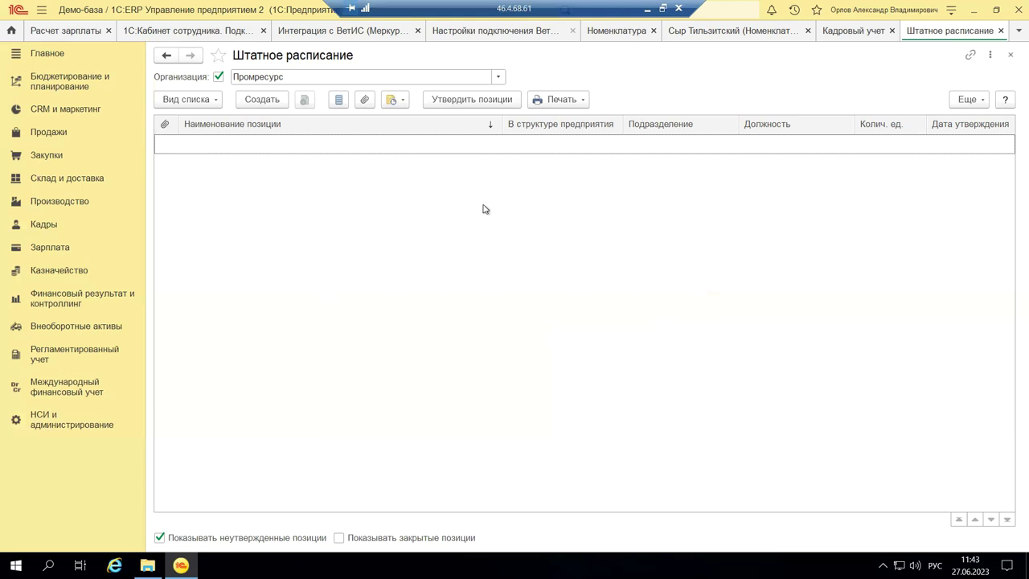
# - Select the "Одноуровневый" view for the staffing table and start a new staffing position
pyautogui.click(161, 99)
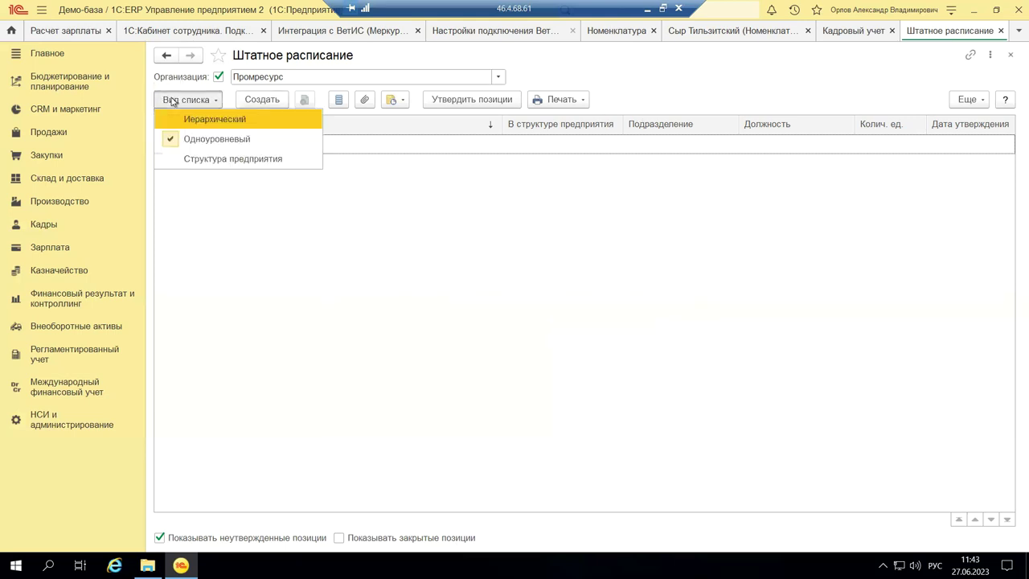
pyautogui.click(212, 141)
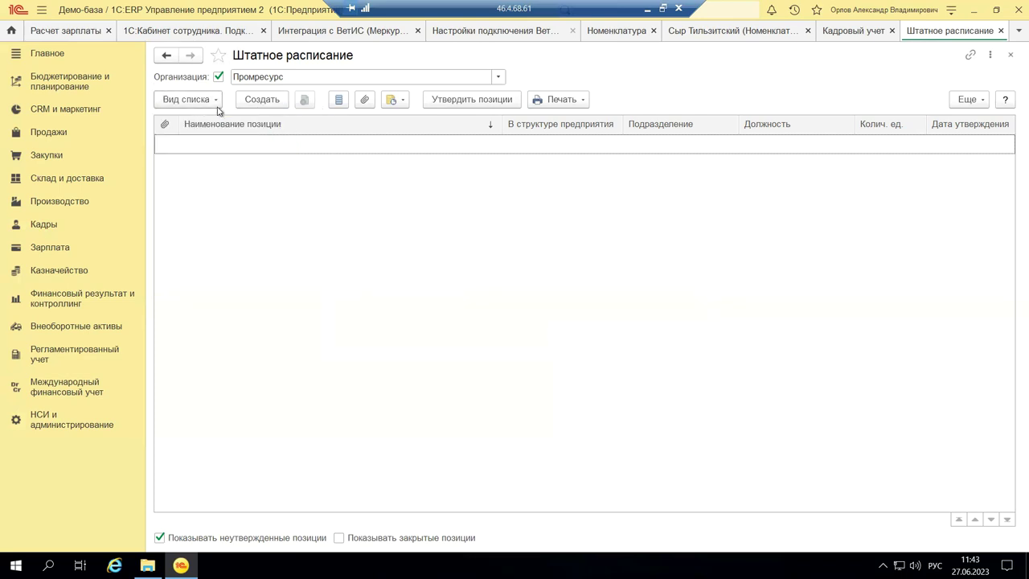
pyautogui.click(247, 99)
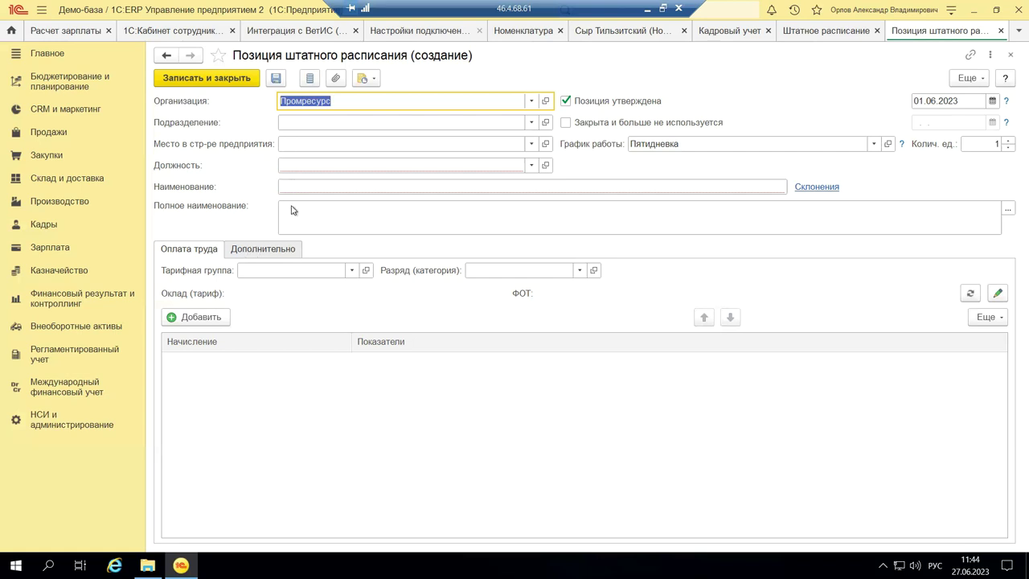
# - Set the new position's "Трудовая функция" in its additional details to "Договор (работы, услуги)"
pyautogui.click(242, 255)
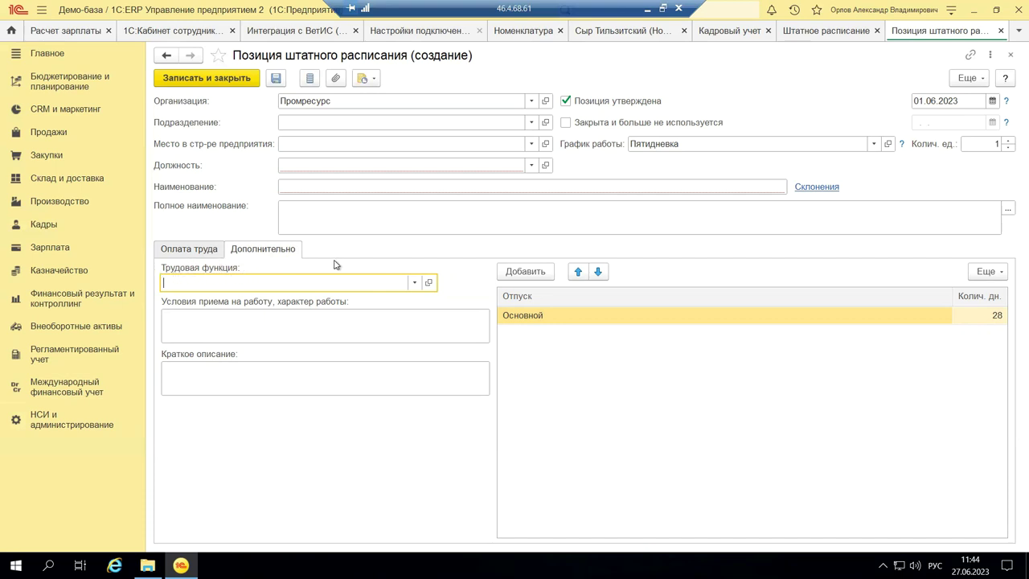
pyautogui.click(420, 283)
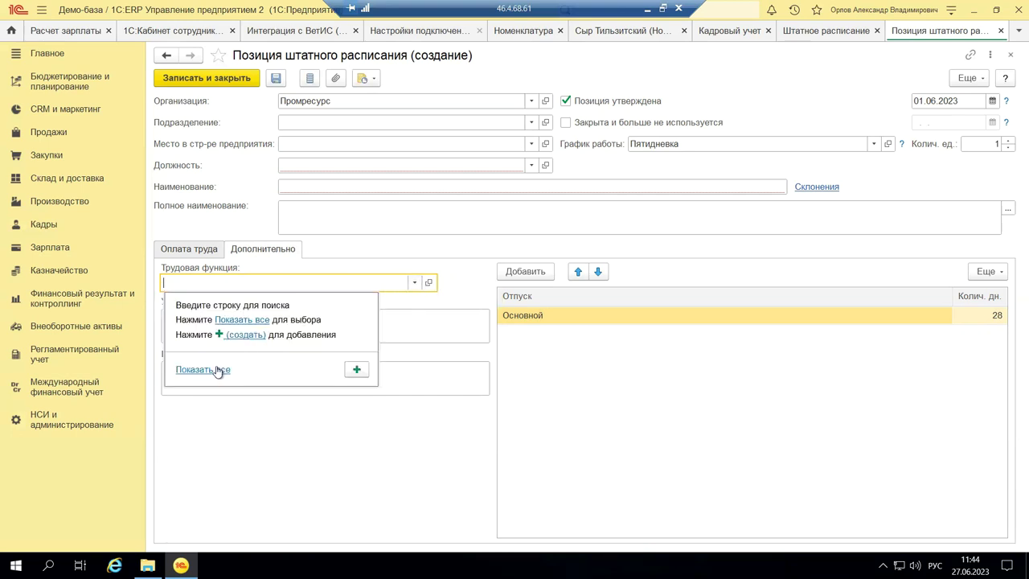
pyautogui.click(241, 320)
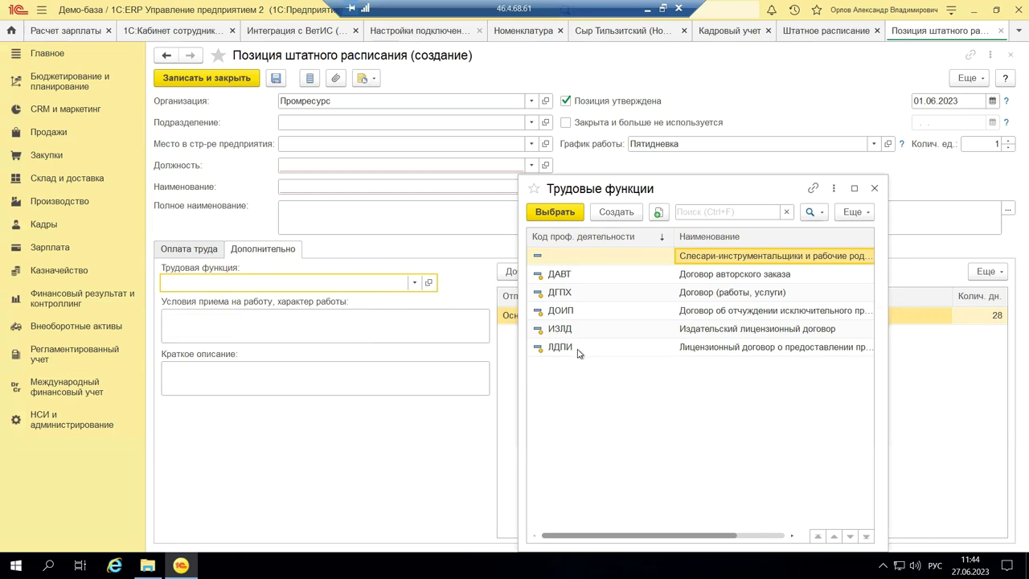
pyautogui.click(545, 275)
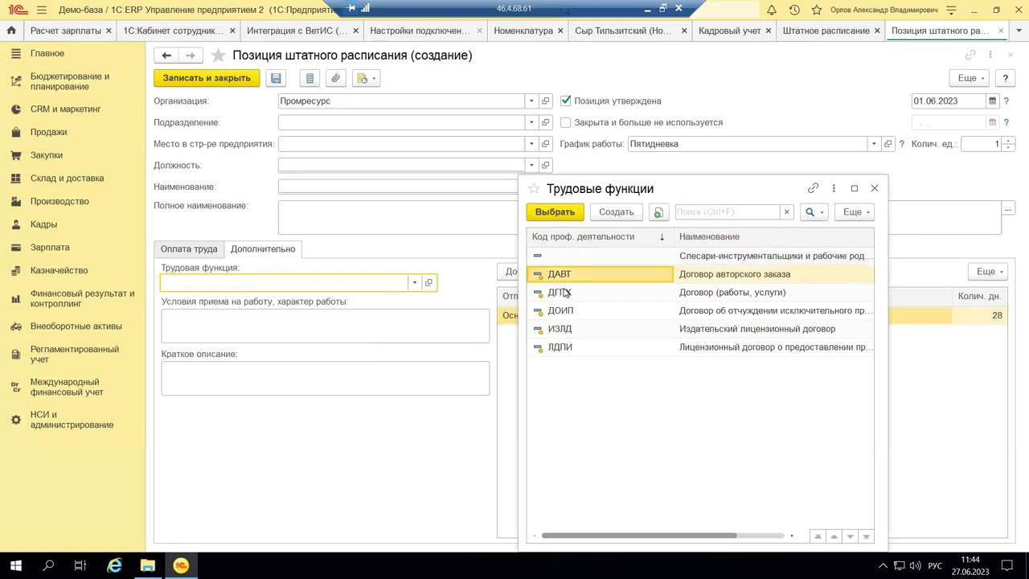
pyautogui.click(707, 257)
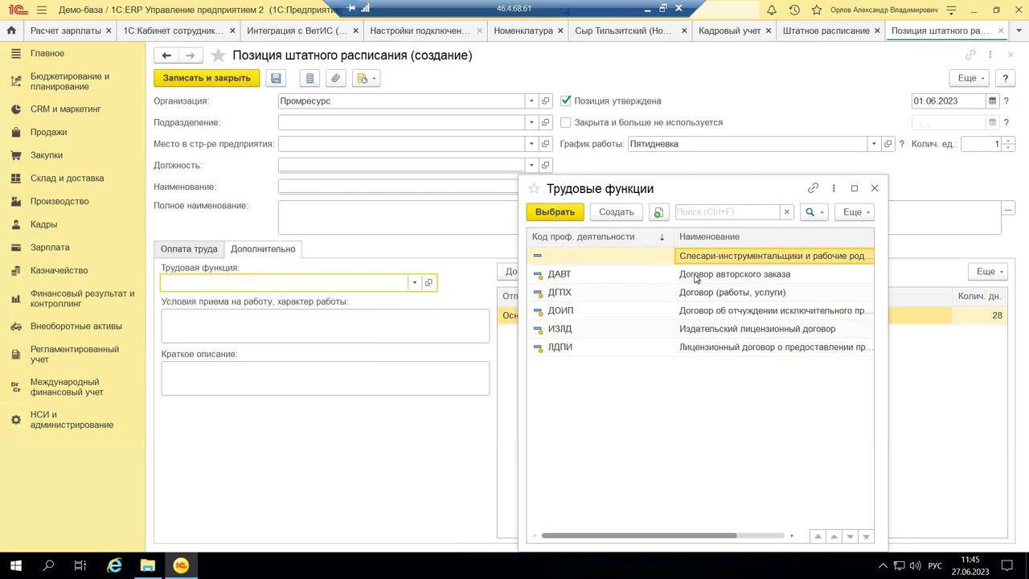
pyautogui.click(706, 351)
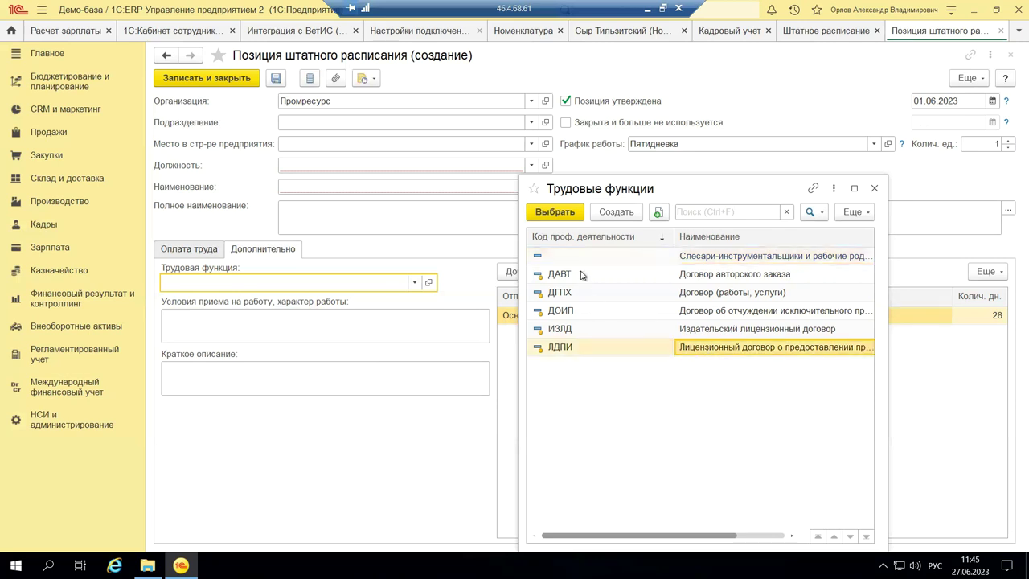
pyautogui.click(562, 351)
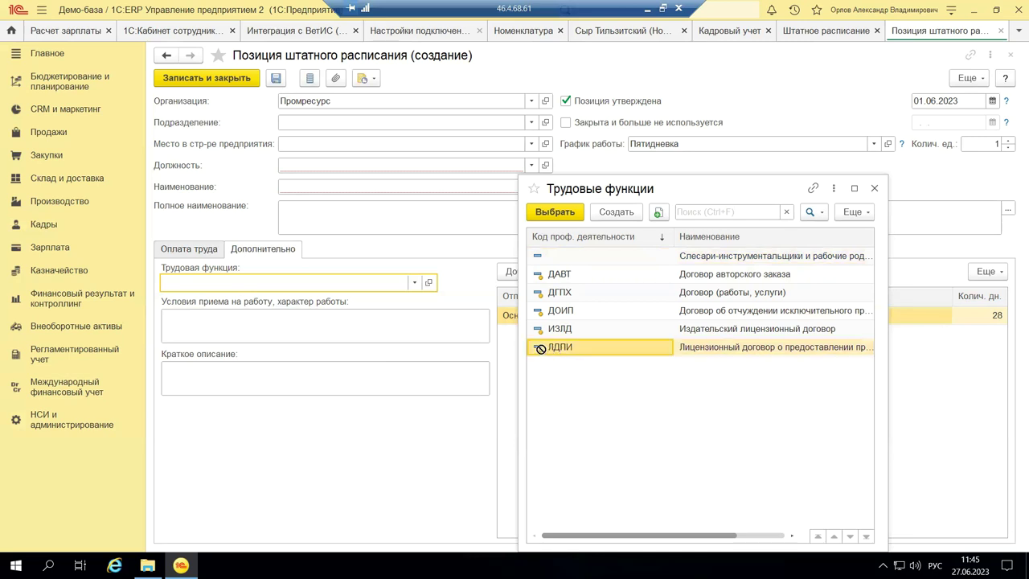
pyautogui.doubleClick(582, 293)
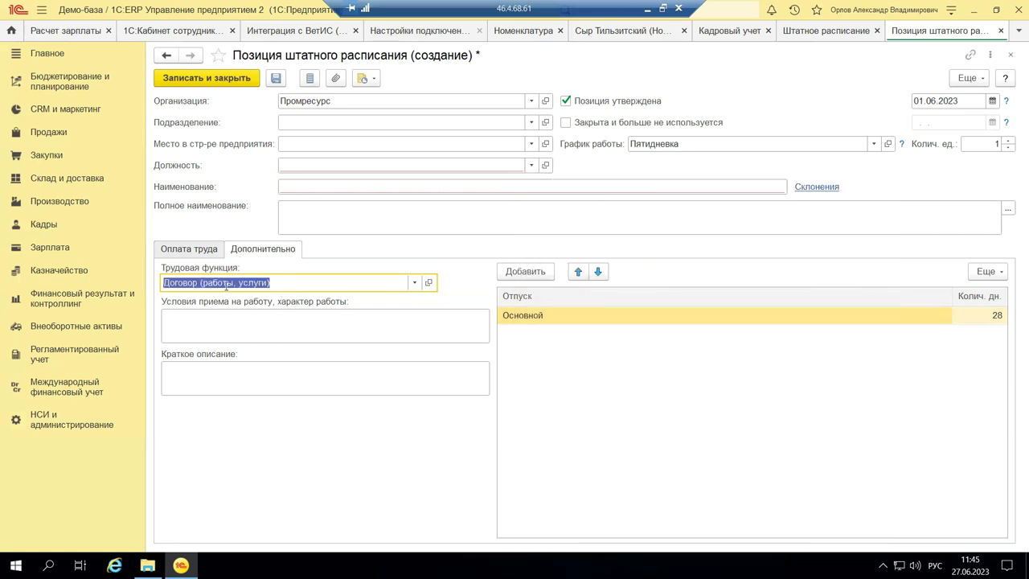
# - Examine the position's description fields, the leave types available for its "Основной" row, and its pay settings, without changing them
pyautogui.click(206, 315)
pyautogui.click(256, 371)
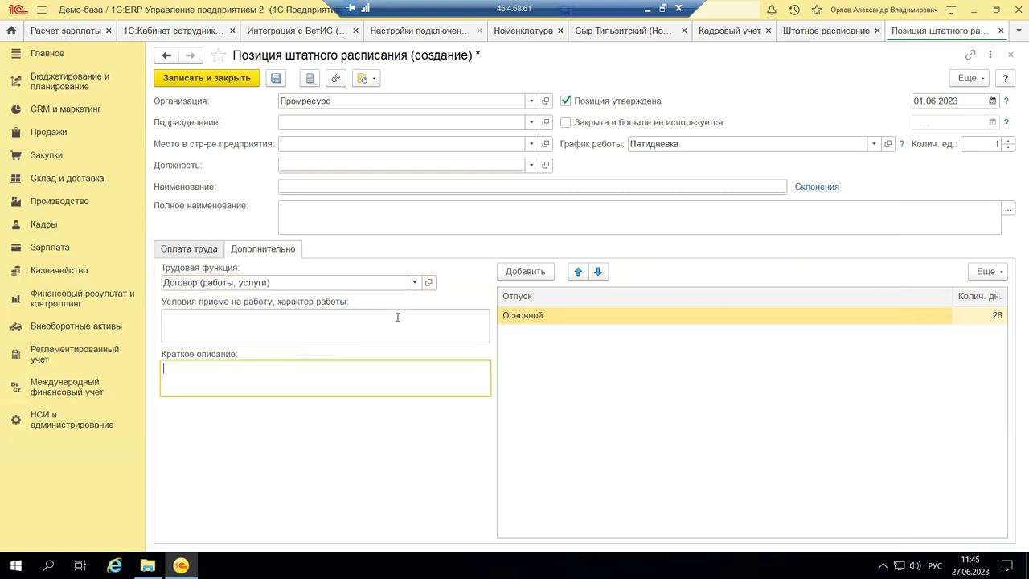
pyautogui.doubleClick(521, 315)
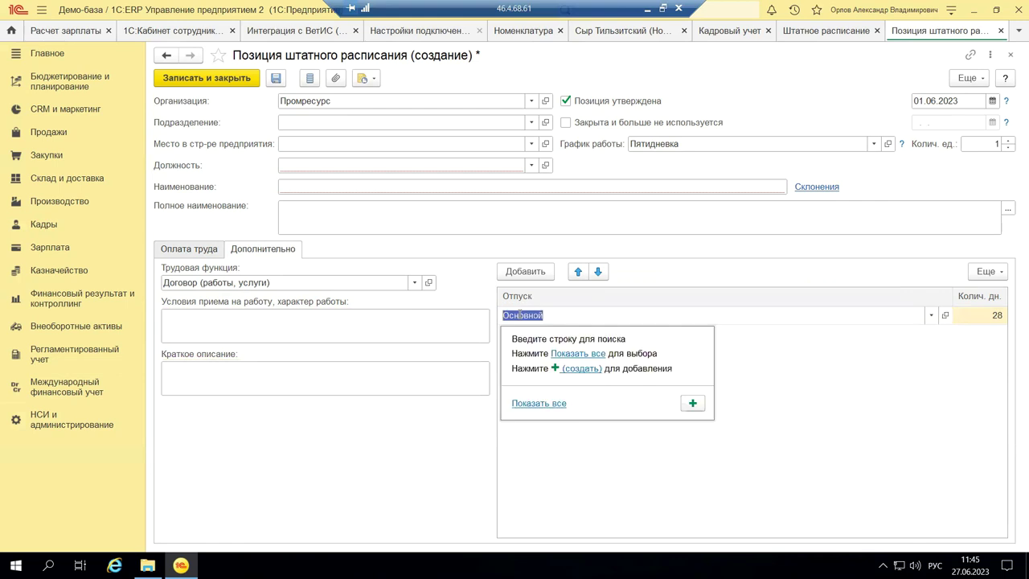
pyautogui.click(559, 353)
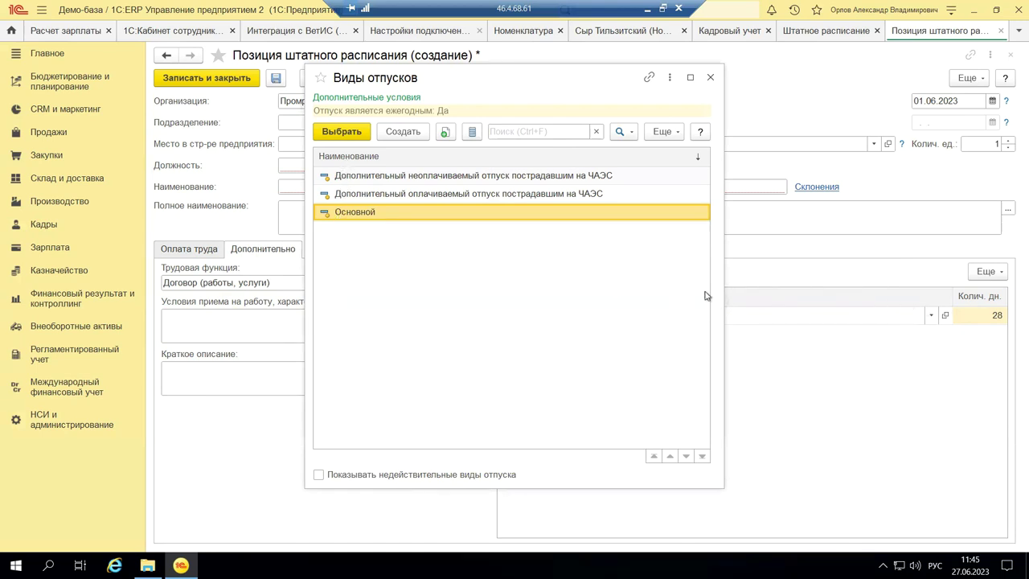
pyautogui.click(710, 77)
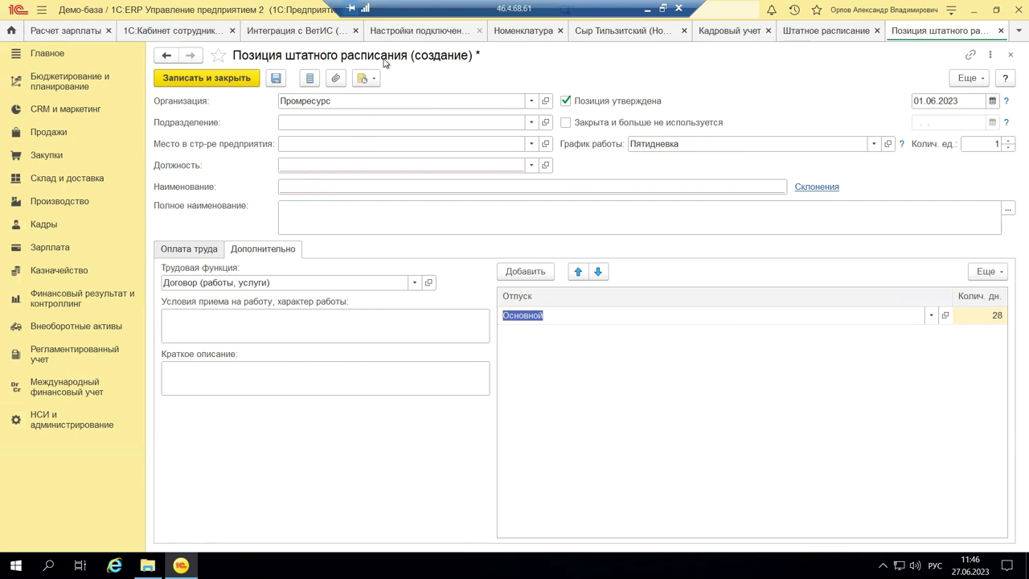
pyautogui.click(407, 191)
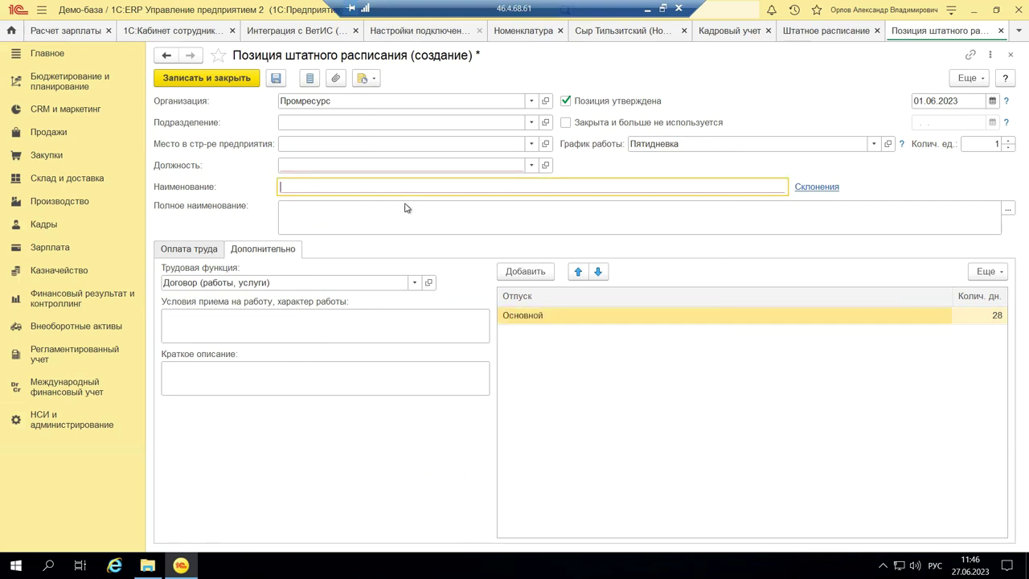
pyautogui.click(172, 249)
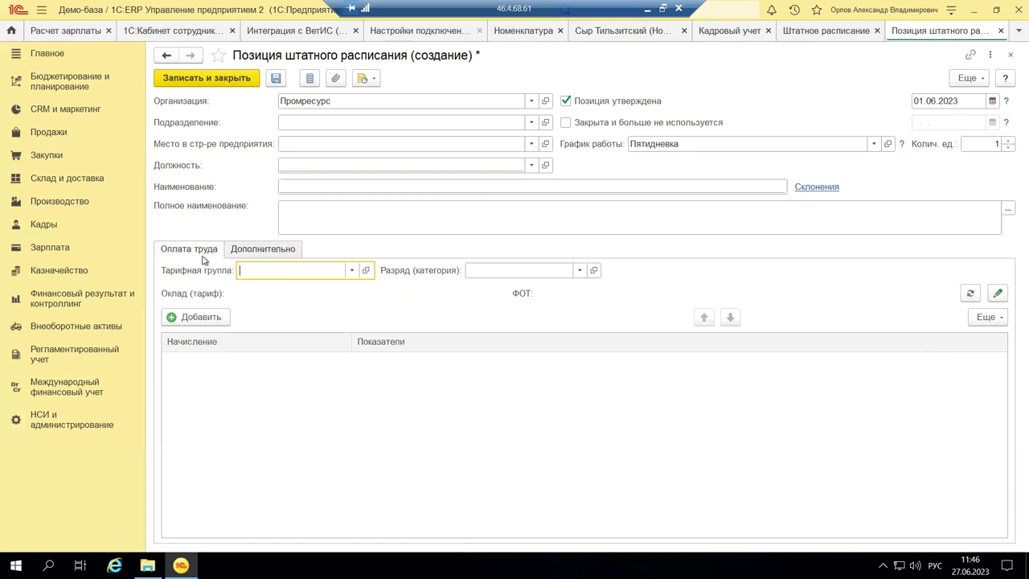
pyautogui.click(266, 251)
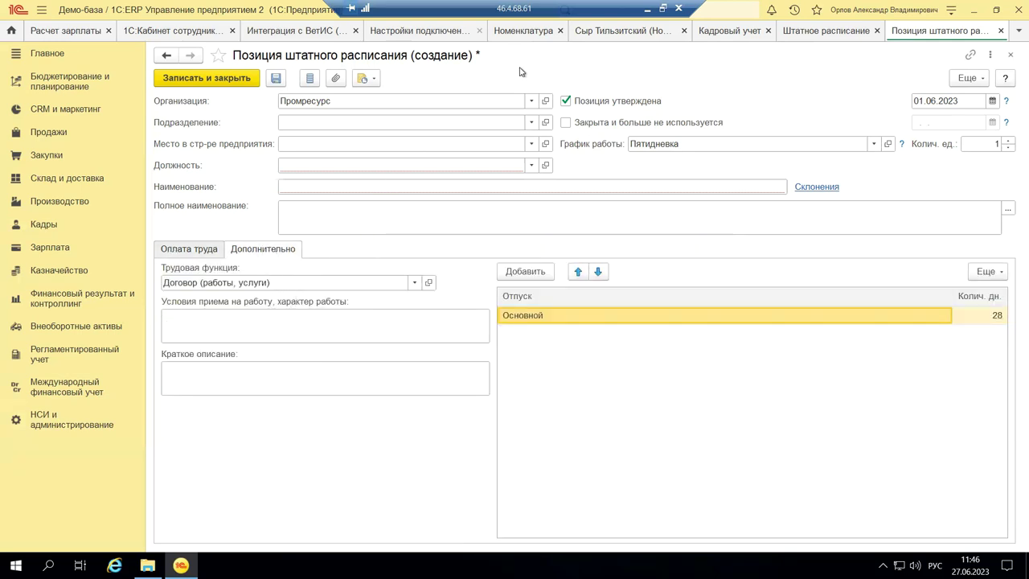
# - Clear and re-enable "Позиция утверждена" so the position is approved as of 01.07.2023
pyautogui.click(575, 107)
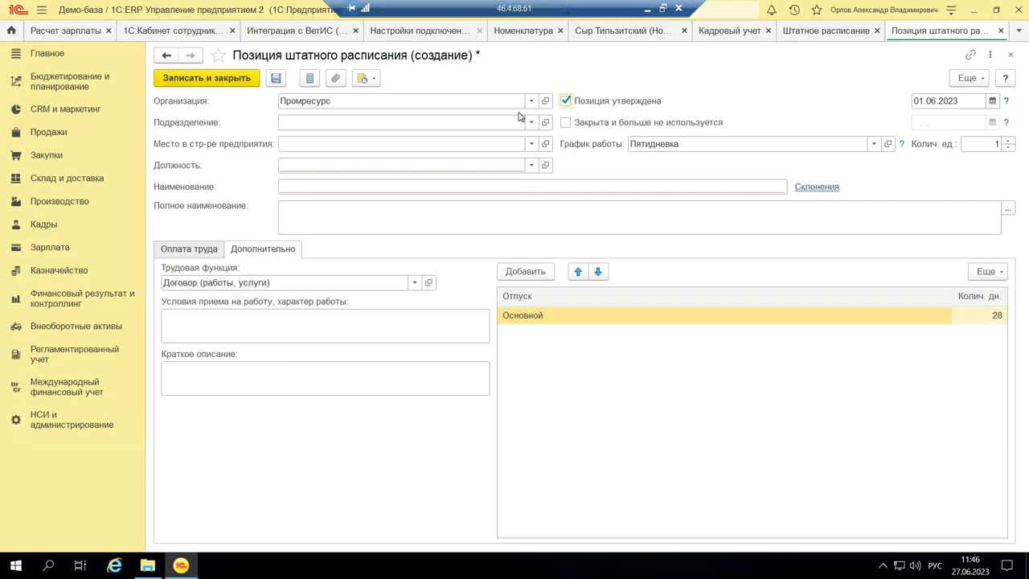
pyautogui.click(566, 101)
pyautogui.click(567, 101)
# - Open the position's "Пятидневка" work schedule, fill it in for 2023, and save it
pyautogui.click(877, 144)
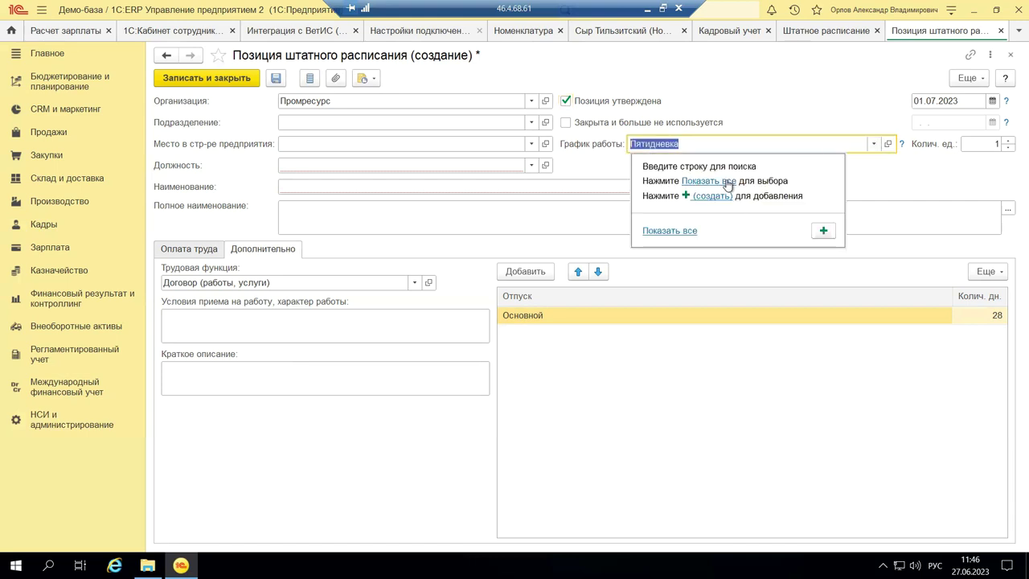
pyautogui.click(726, 179)
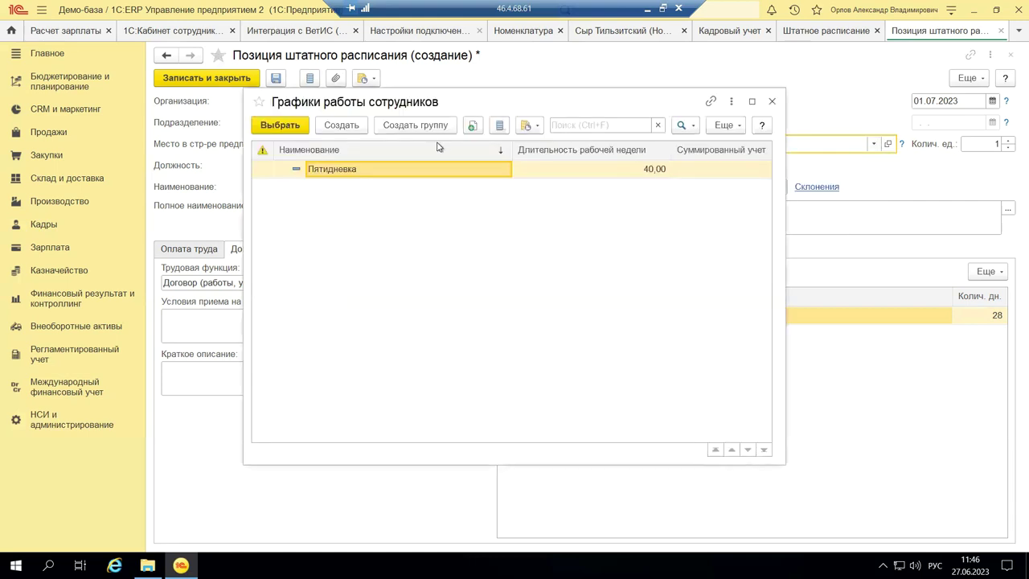
pyautogui.click(772, 102)
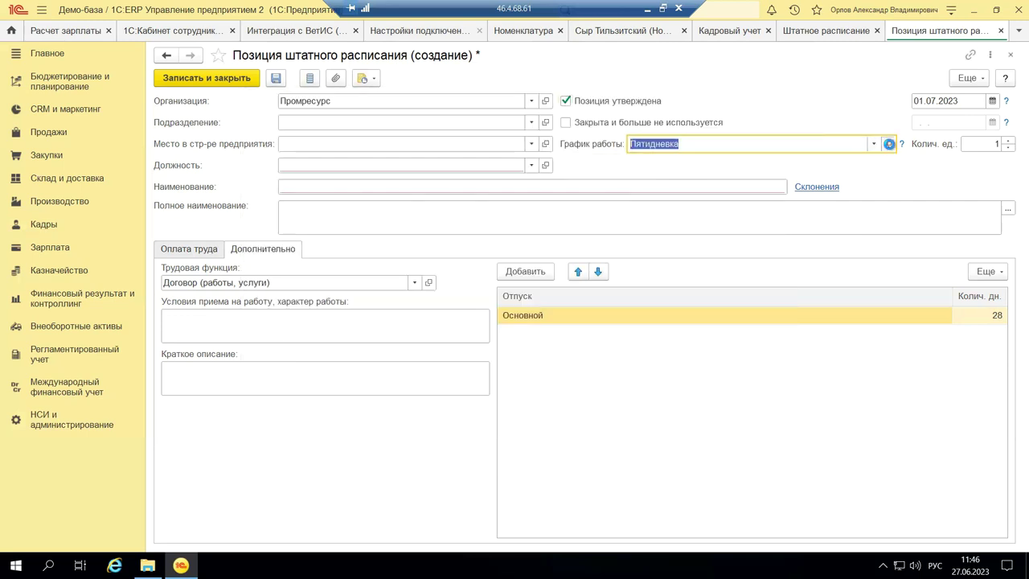
pyautogui.click(889, 144)
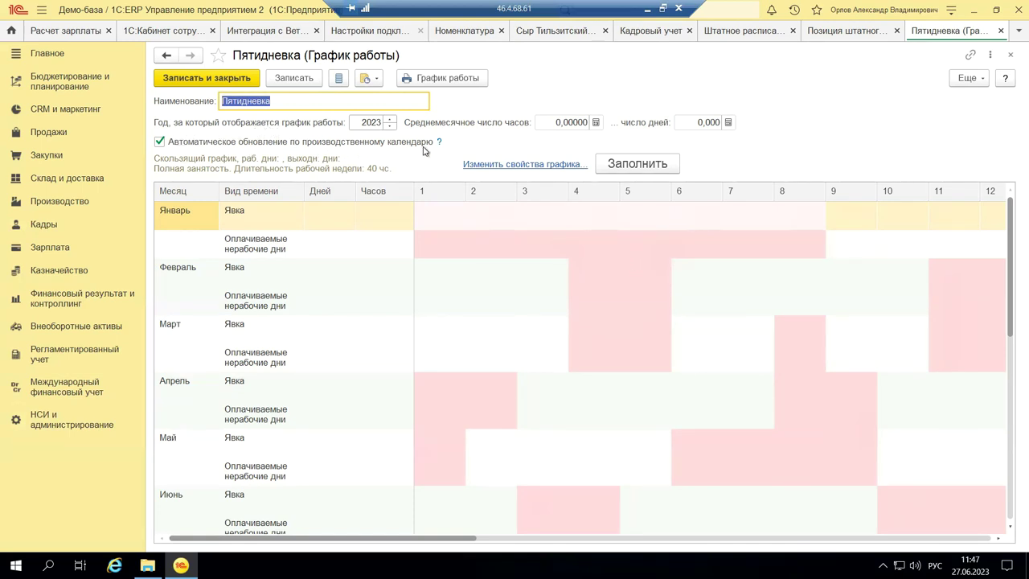
pyautogui.click(650, 167)
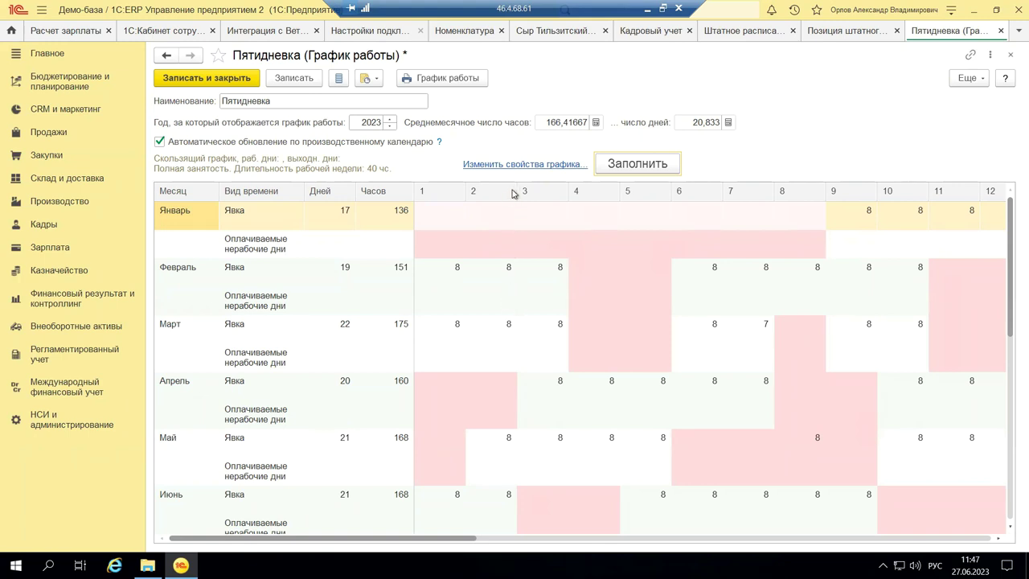
pyautogui.click(603, 169)
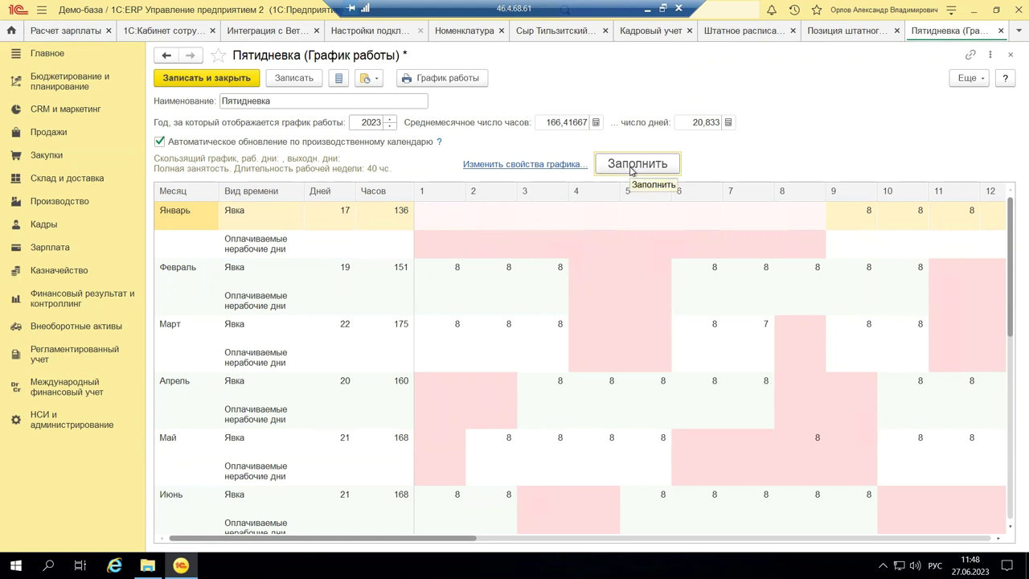
pyautogui.click(1011, 54)
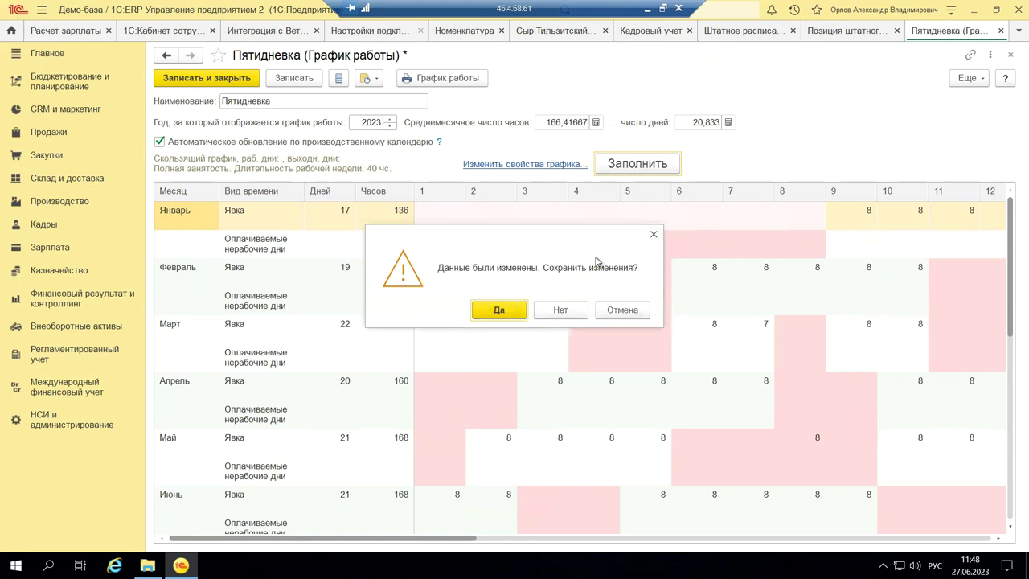
pyautogui.click(512, 312)
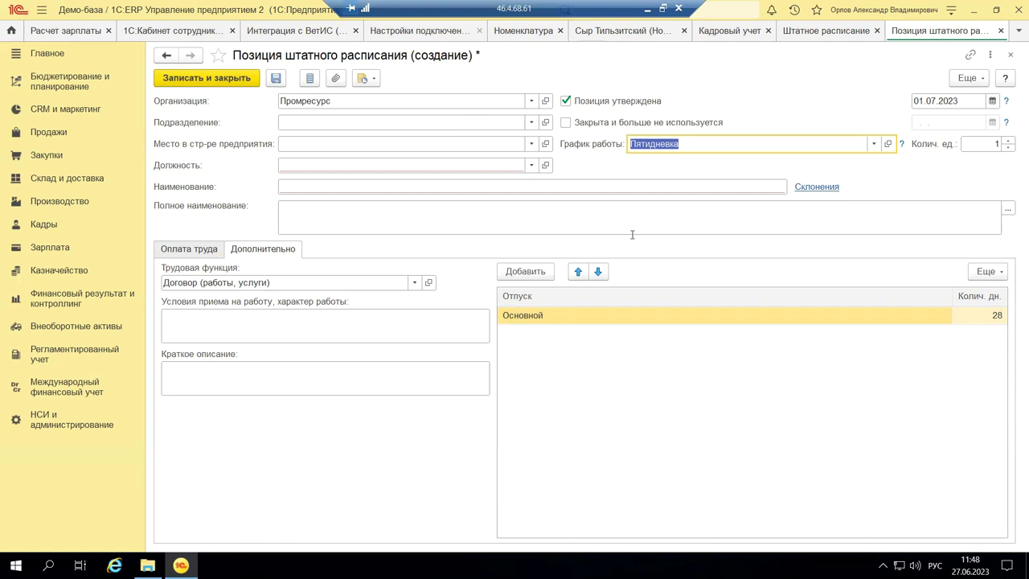
# - Review the position's "Оплата труда" details and the form's additional commands, including reports and organizer options
pyautogui.click(201, 249)
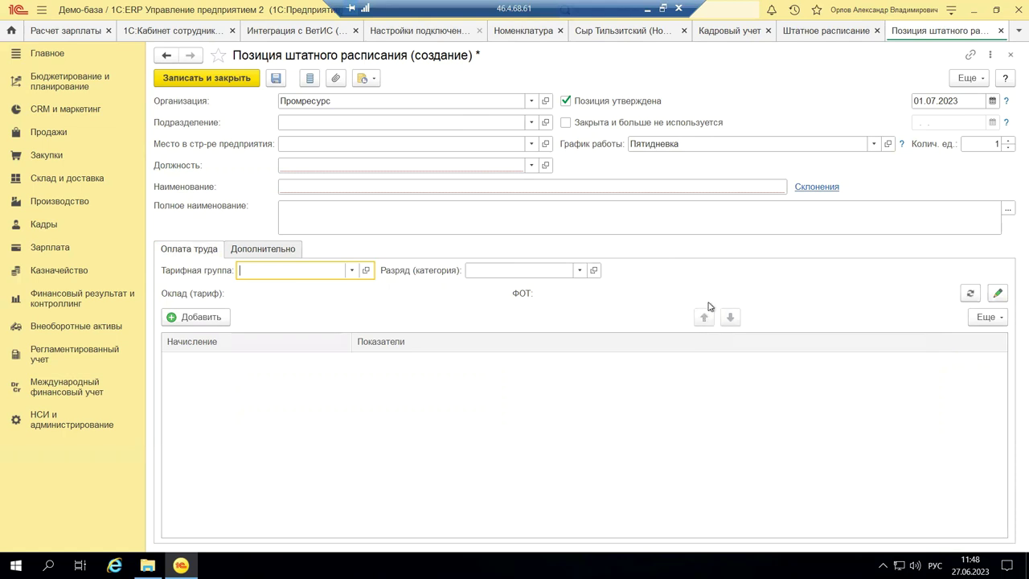
pyautogui.click(969, 78)
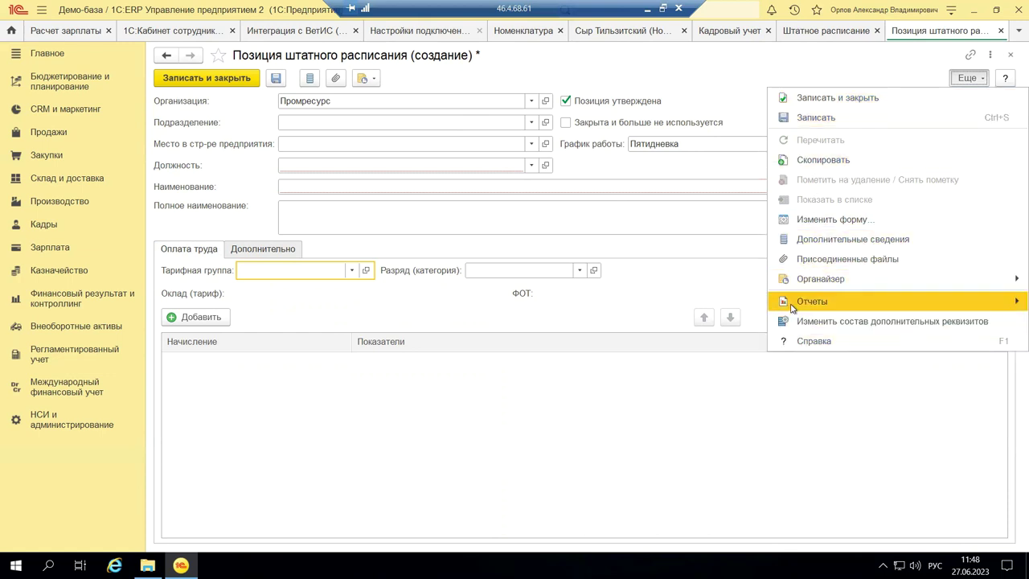
pyautogui.moveTo(792, 306)
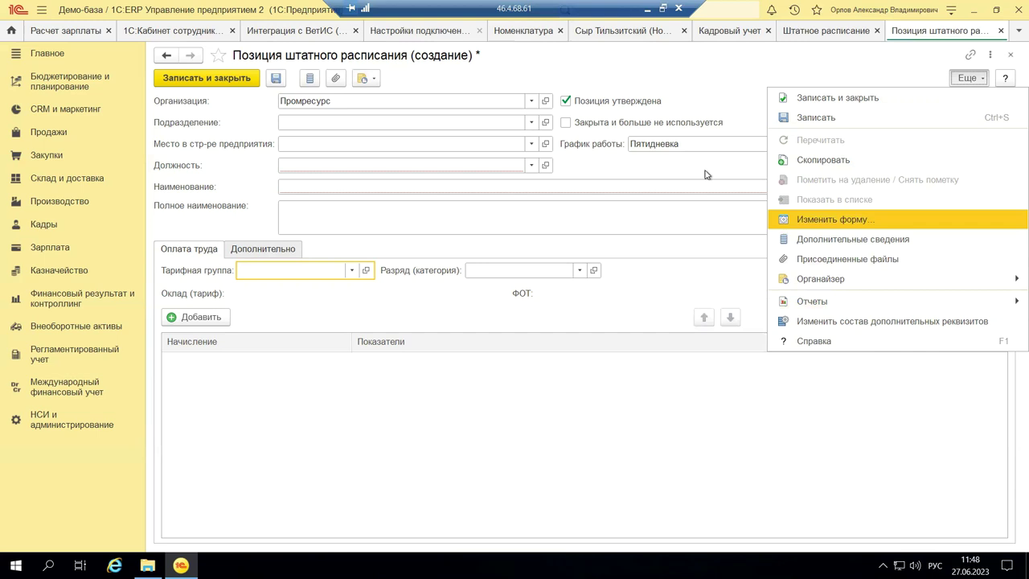
pyautogui.click(914, 58)
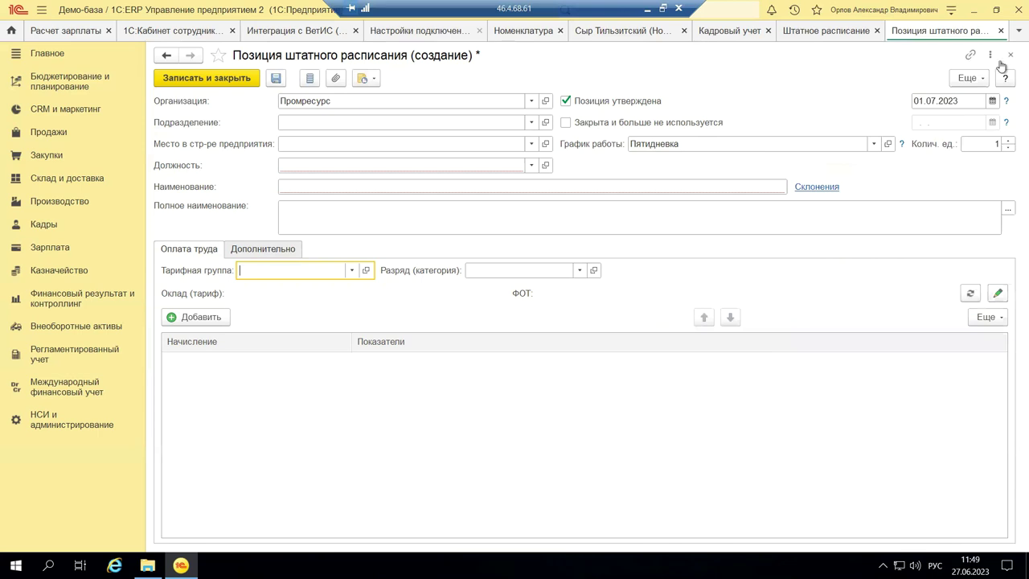
pyautogui.click(969, 81)
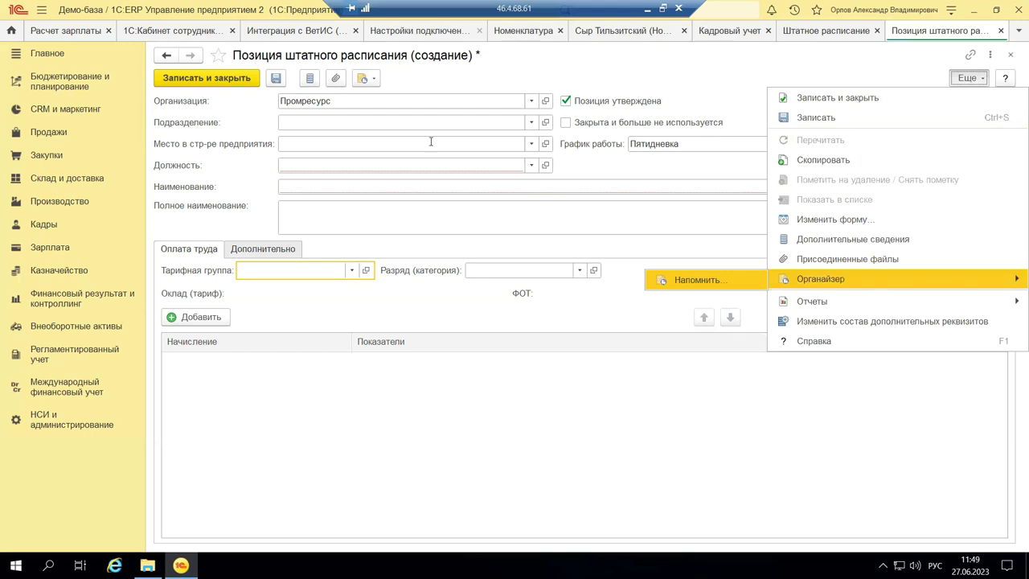
pyautogui.click(387, 123)
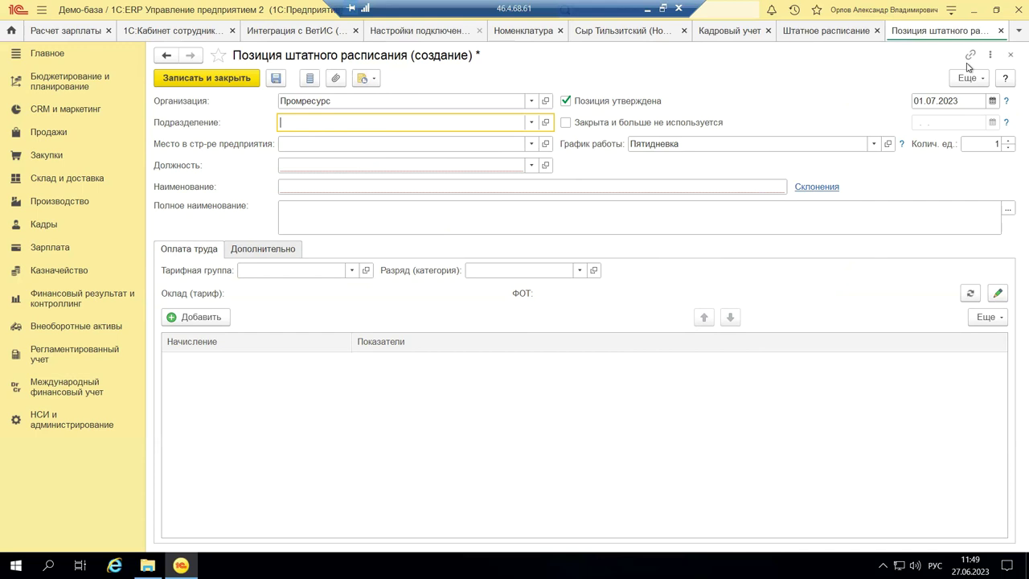
# - Close the new staffing position without saving it, and close "Штатное расписание"
pyautogui.click(1011, 55)
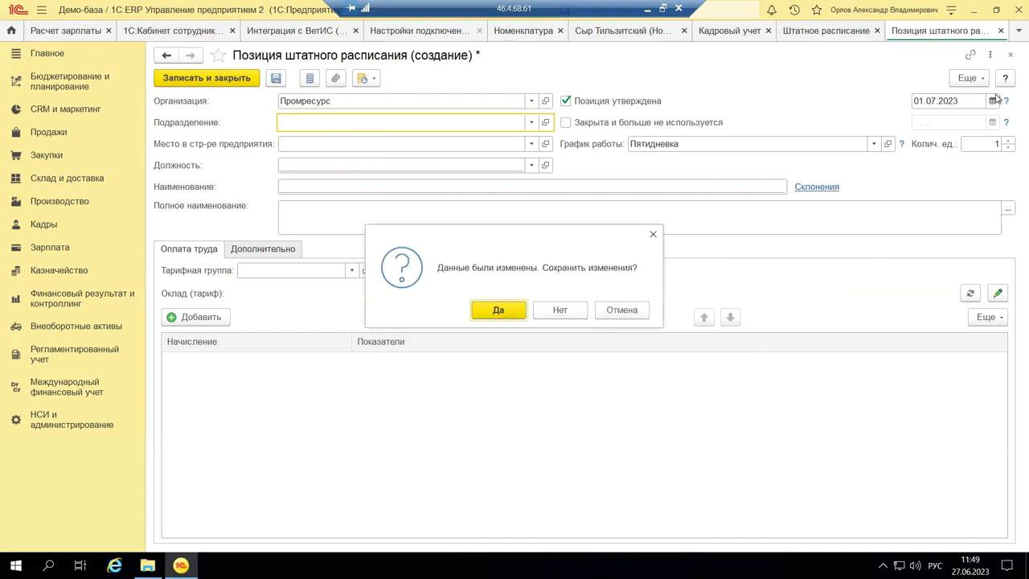
pyautogui.click(546, 312)
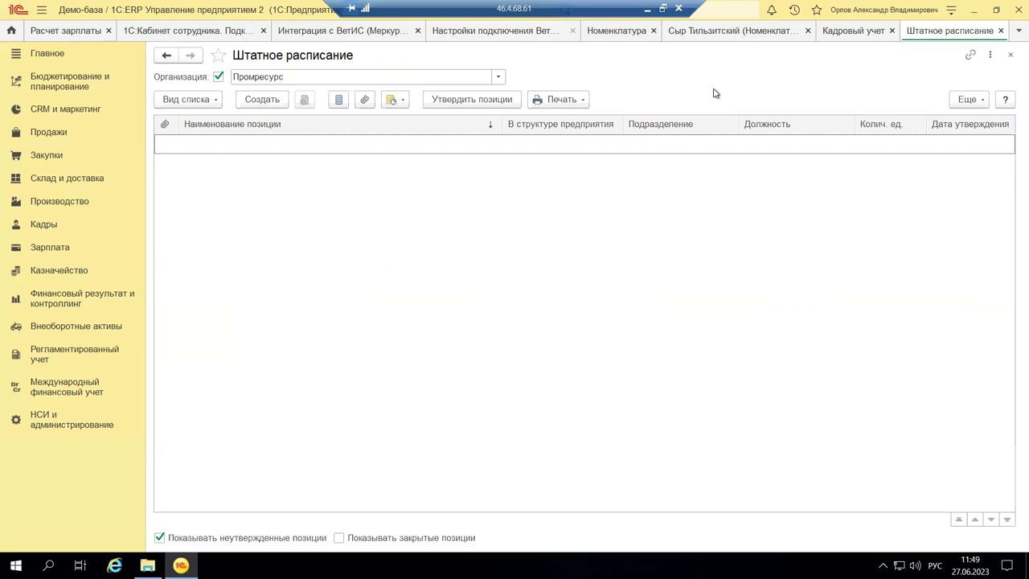
pyautogui.click(1010, 55)
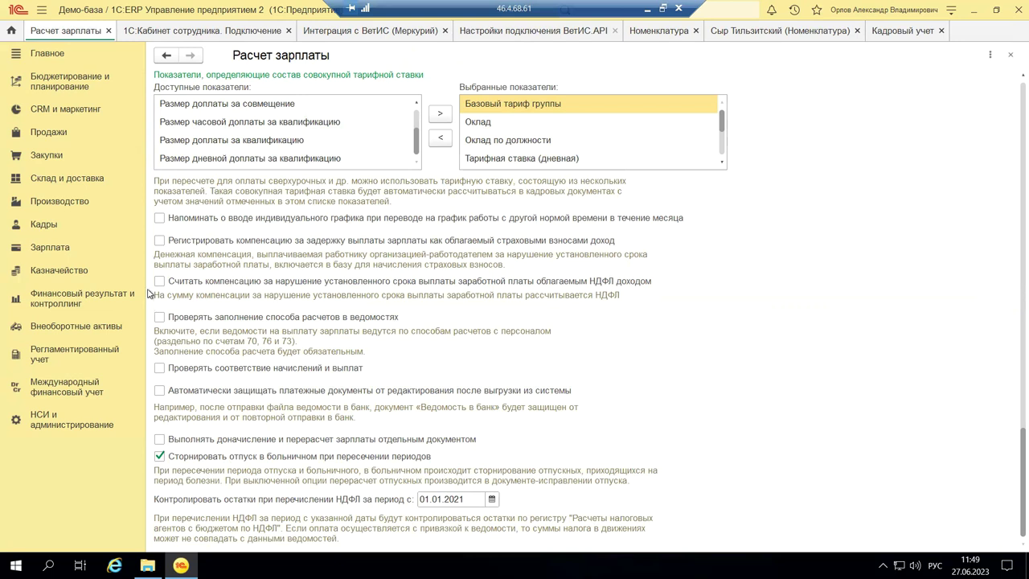
# - Look through the "Кадры" and "Регламентированный учет" sections, and open "Регламентированные отчеты" under "1С-Отчетность"
pyautogui.click(42, 228)
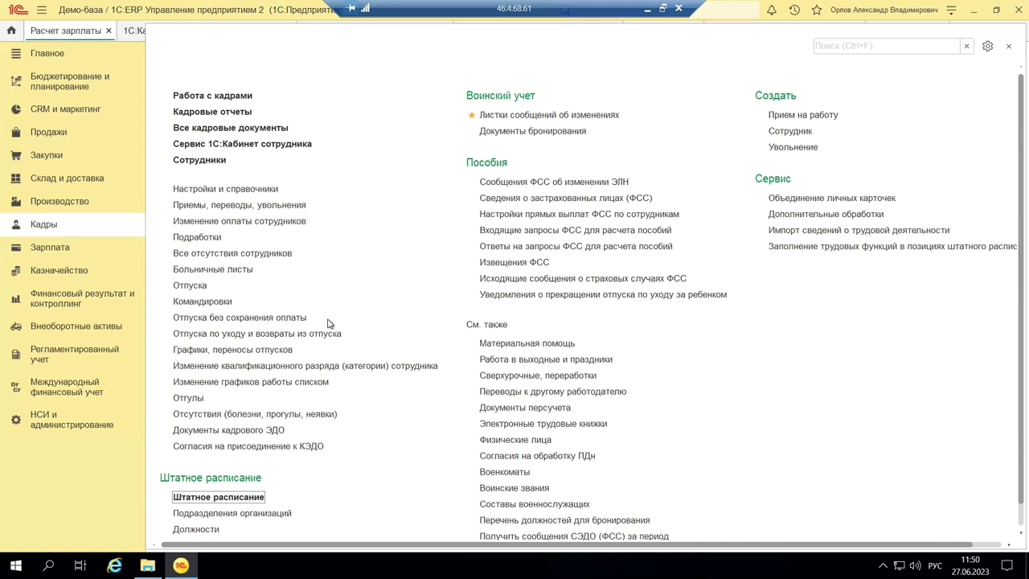
pyautogui.click(40, 360)
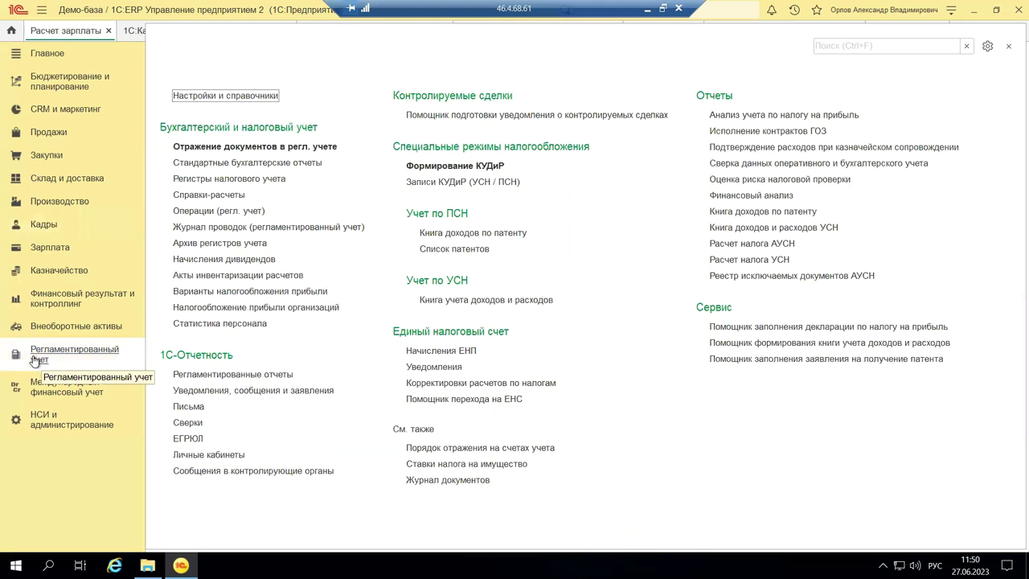
pyautogui.click(32, 360)
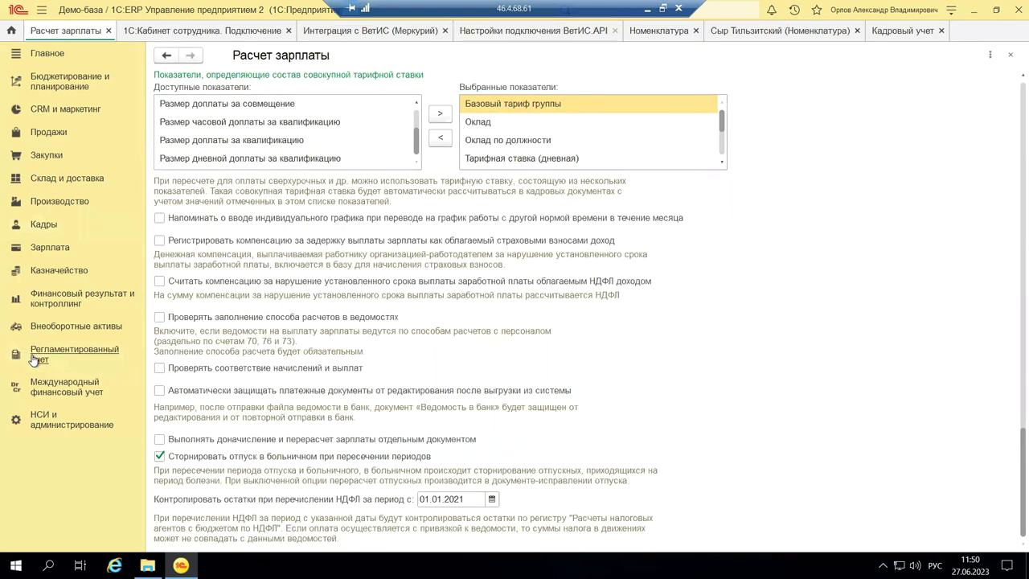
pyautogui.click(34, 360)
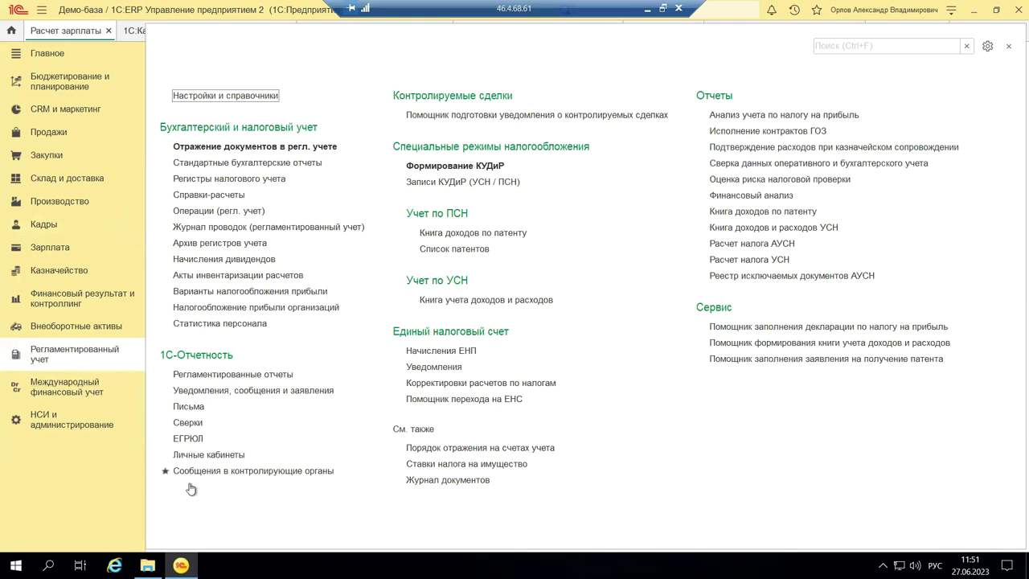
pyautogui.click(190, 377)
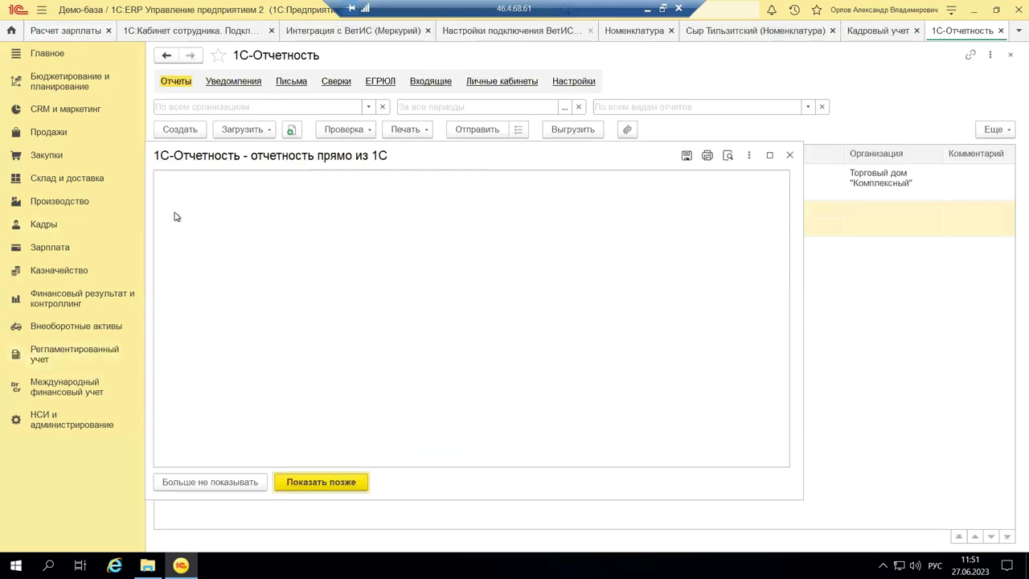
# - Dismiss the "1С-Отчетность" introduction and review the regulated reports list, selecting "Заявление о ввозе товаров (на основании поступления)"
pyautogui.click(208, 516)
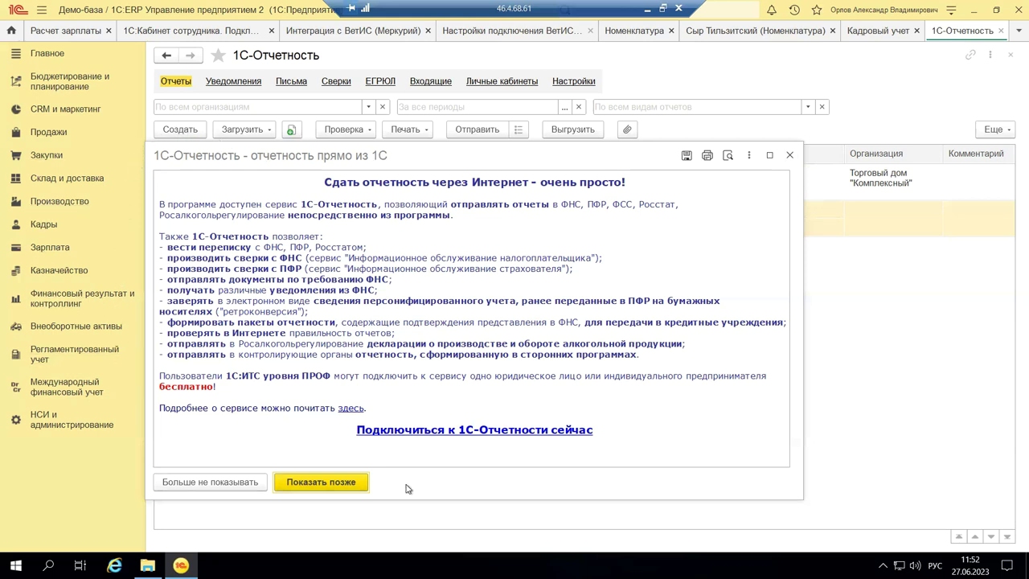
pyautogui.click(789, 157)
pyautogui.click(28, 356)
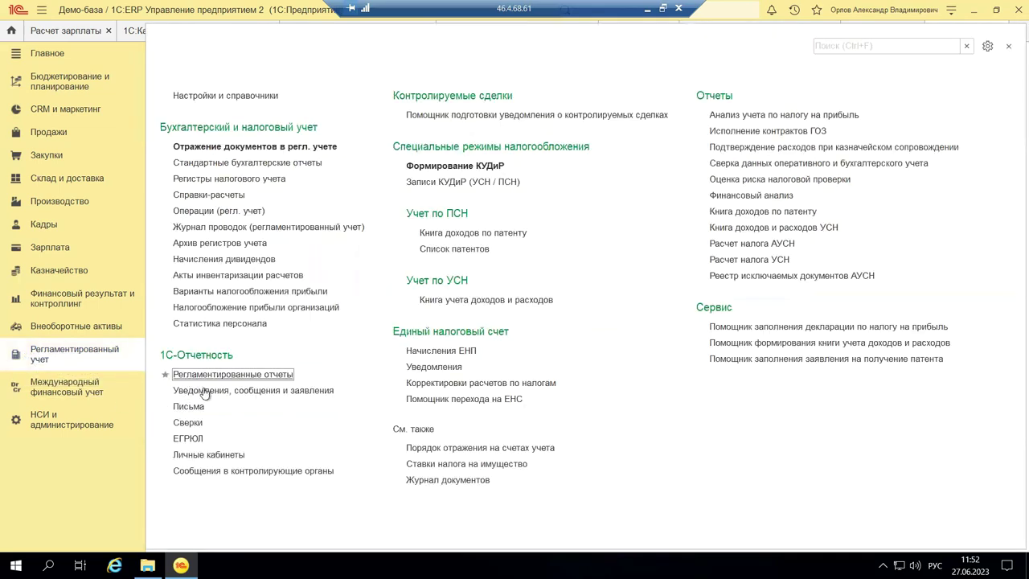
pyautogui.click(272, 380)
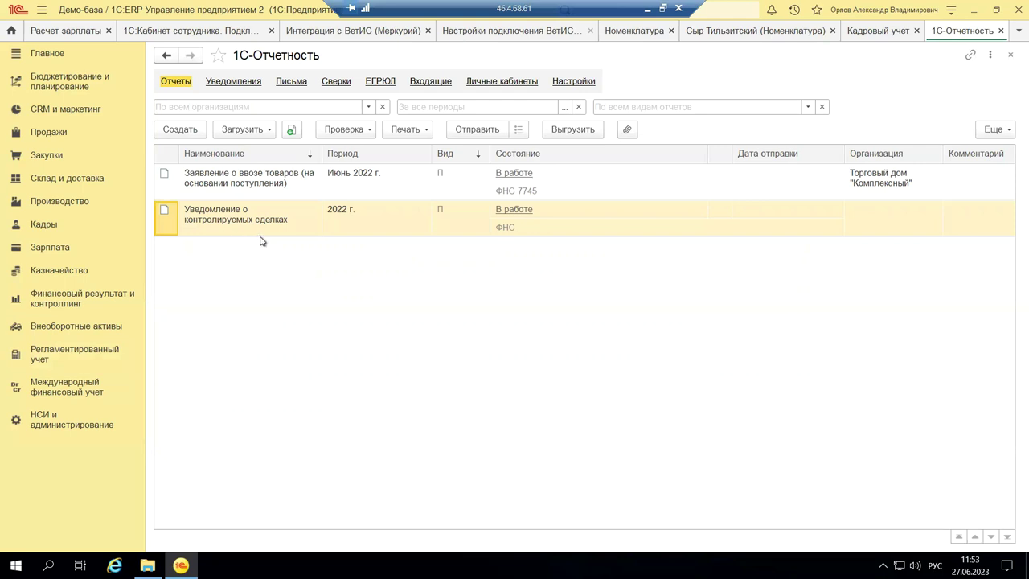
pyautogui.click(228, 179)
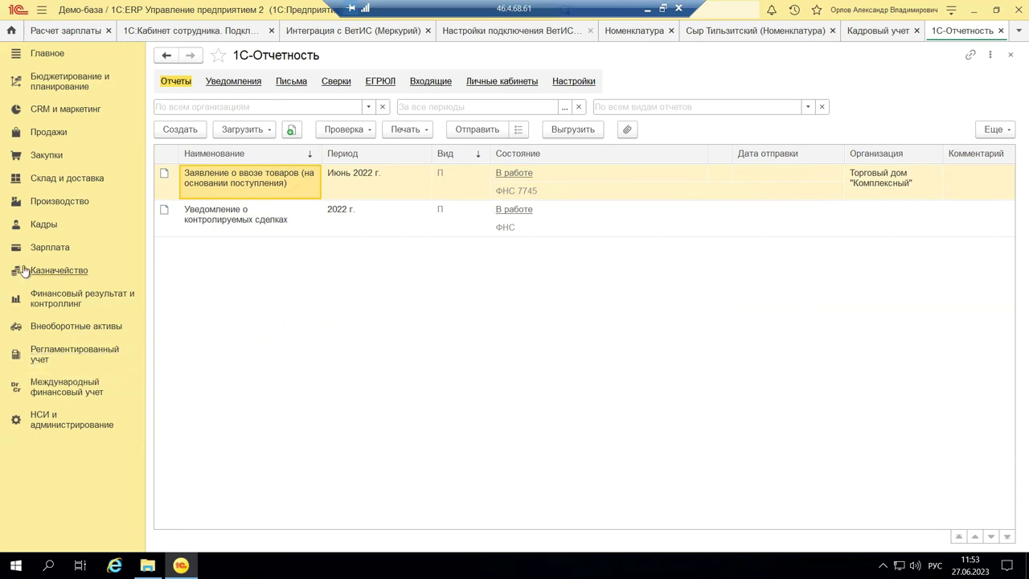
# - Open "Электронные трудовые книжки" in the "Кадры" section and start a new "Сведения о трудовой деятельности работников, СЗВ-ТД" document
pyautogui.click(48, 225)
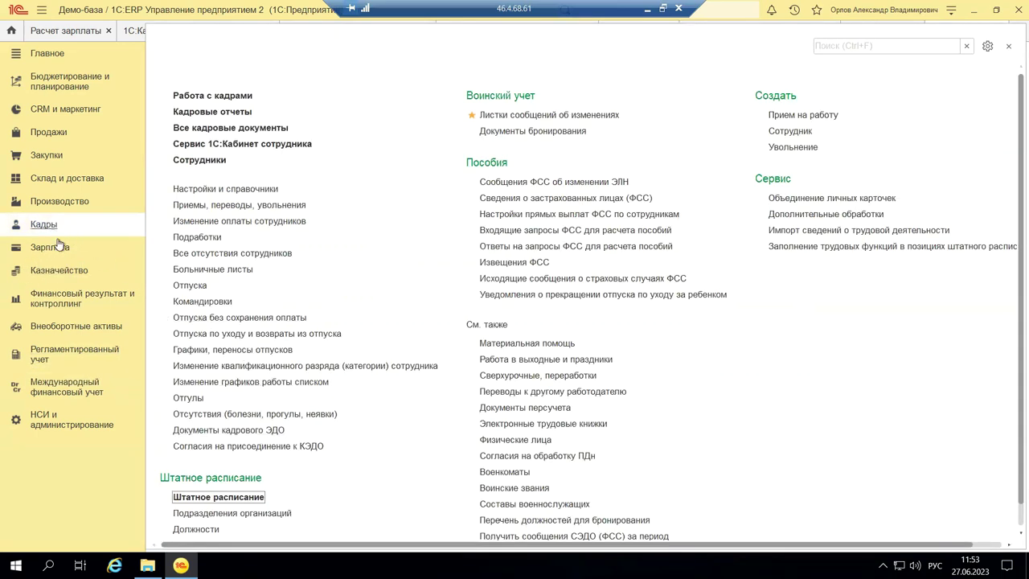
pyautogui.click(536, 426)
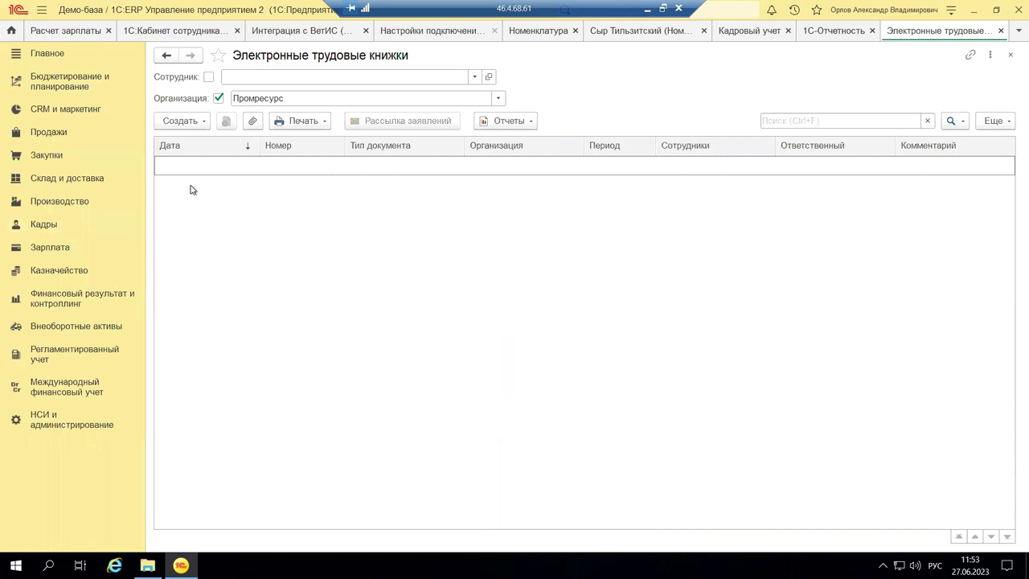
pyautogui.click(182, 121)
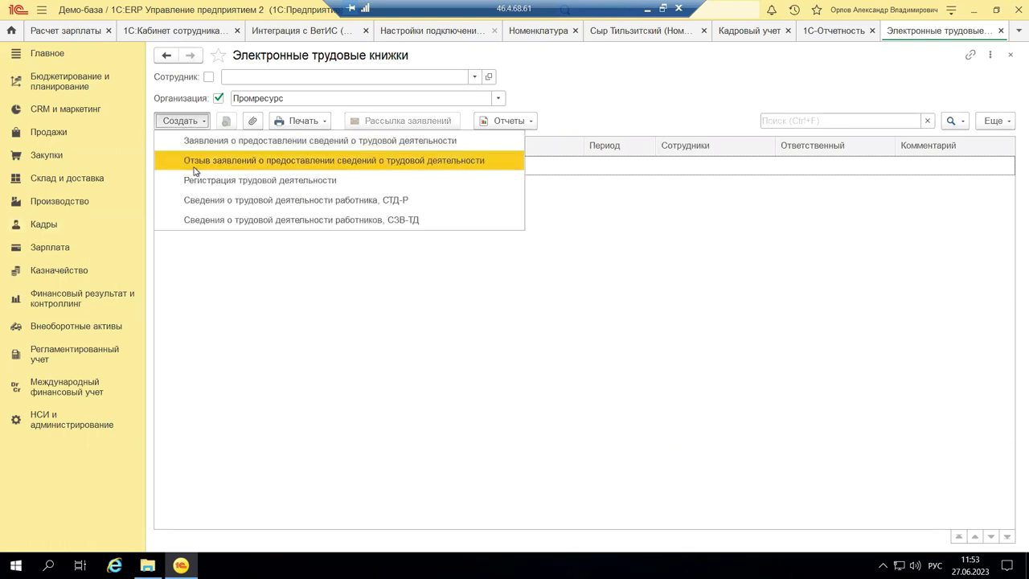
pyautogui.click(240, 220)
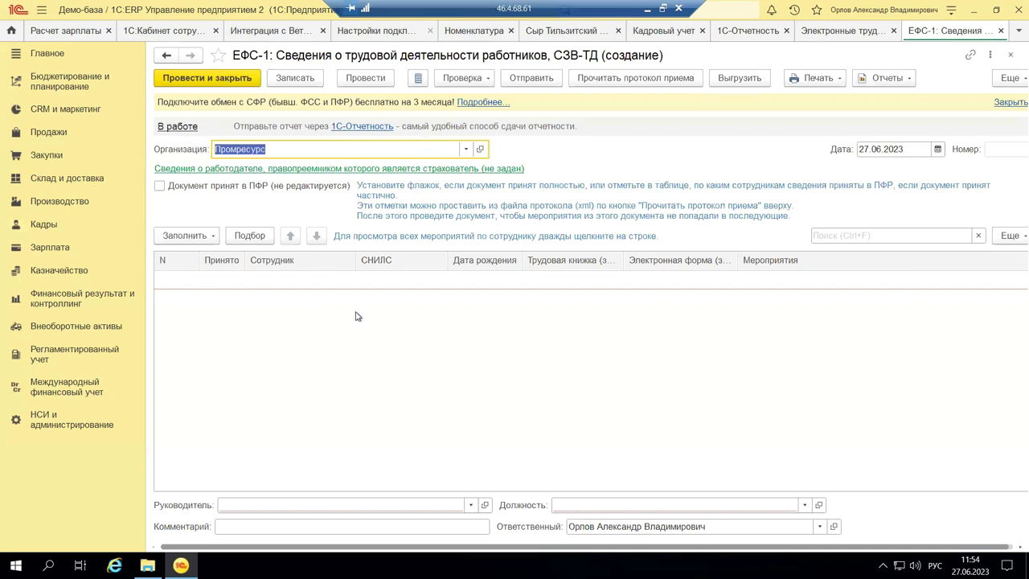
# - Check the available print forms of the new СЗВ-ТД document, and close it unsaved along with "Электронные трудовые книжки"
pyautogui.click(817, 80)
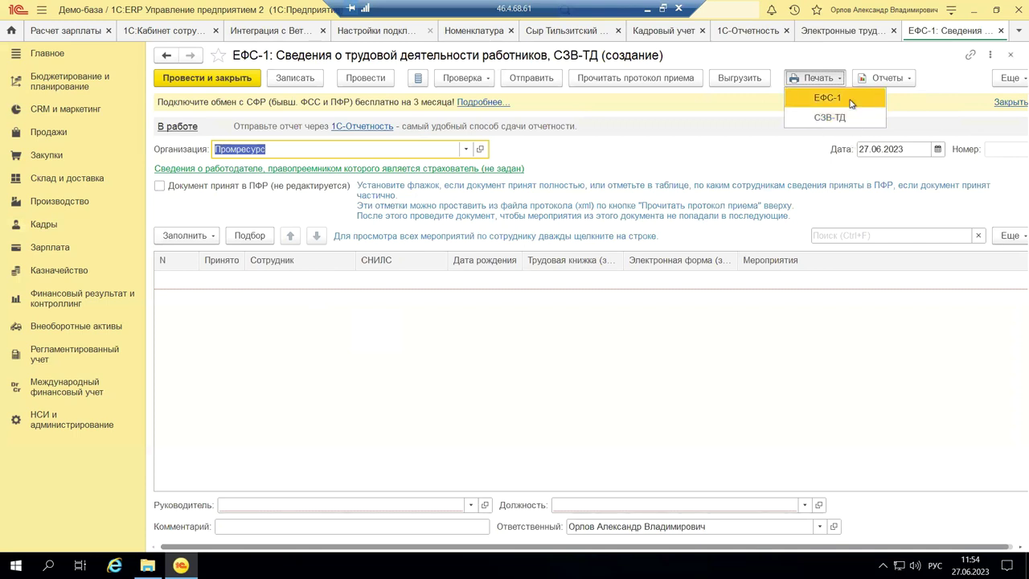
pyautogui.click(950, 66)
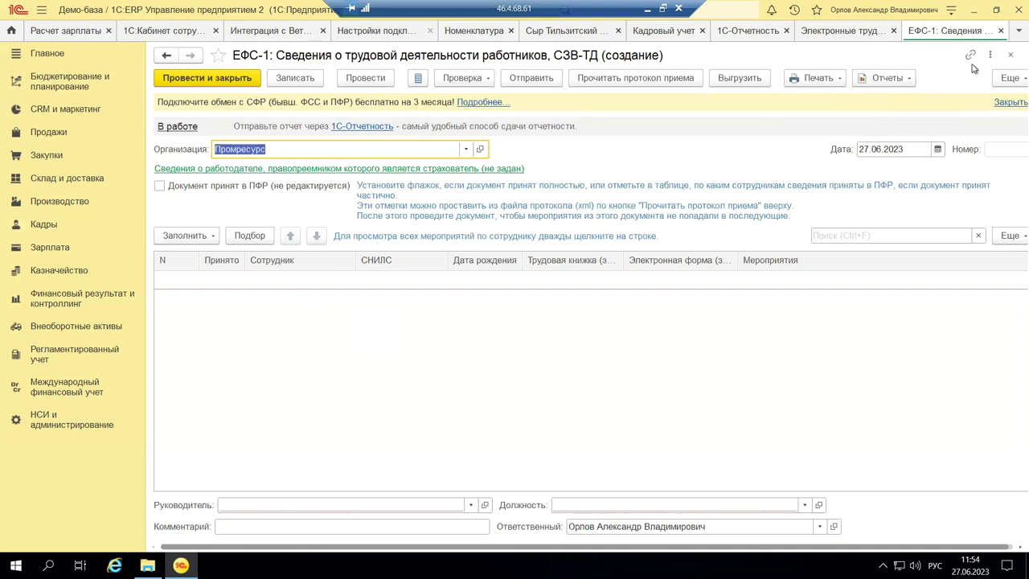
pyautogui.click(1012, 55)
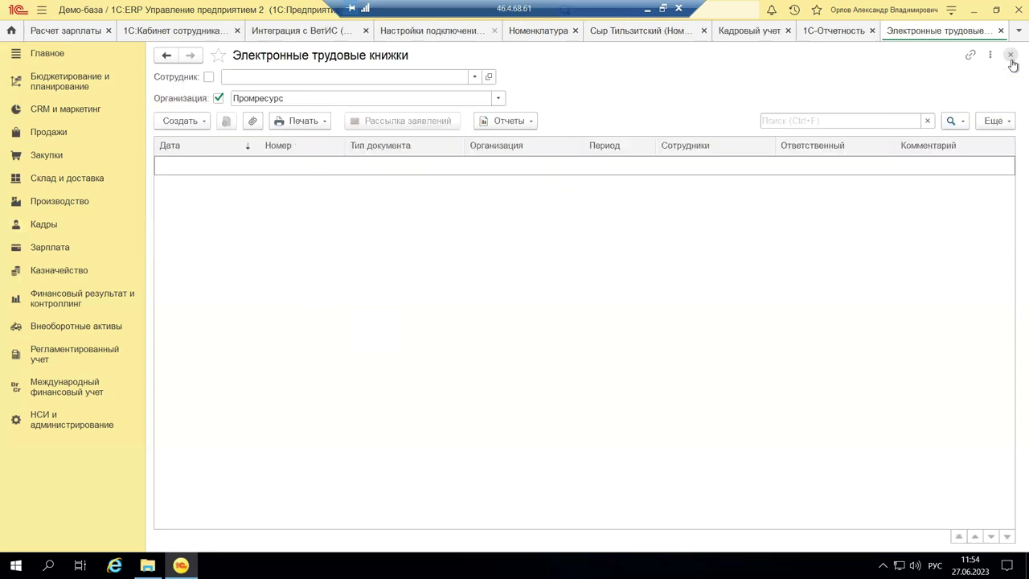
pyautogui.click(1009, 57)
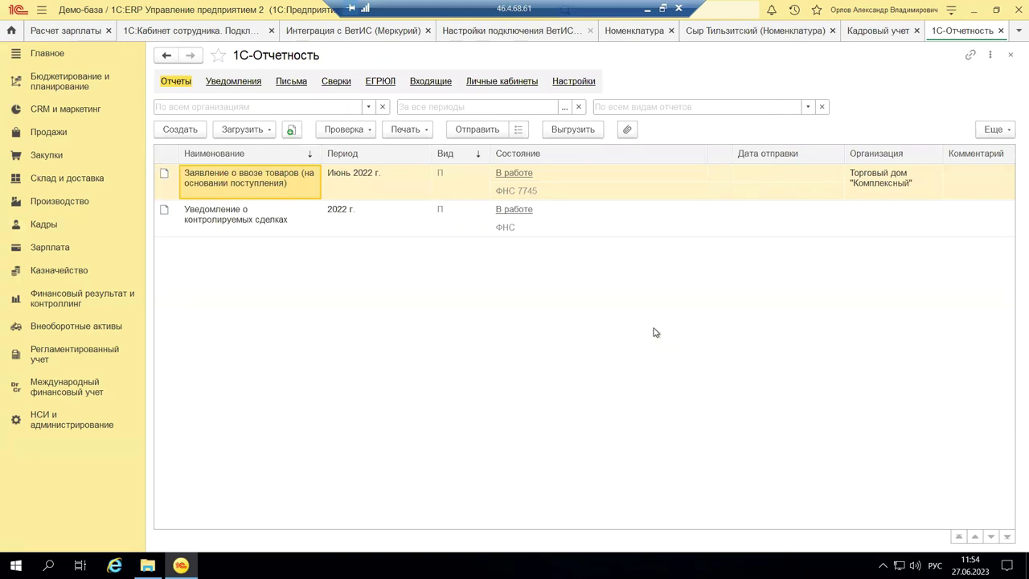
# - Open the "Кадры" section to review its personnel commands
pyautogui.click(48, 228)
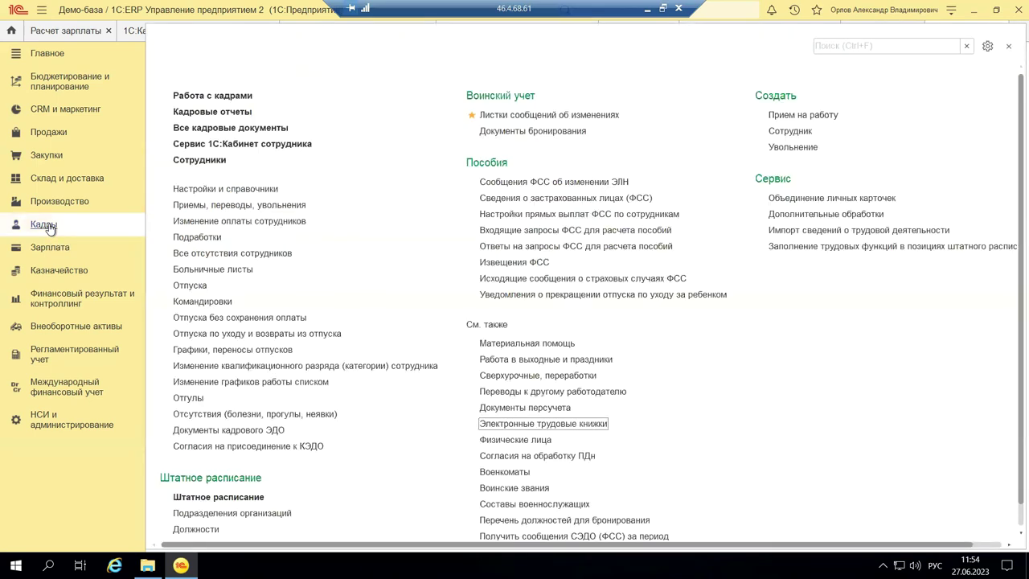